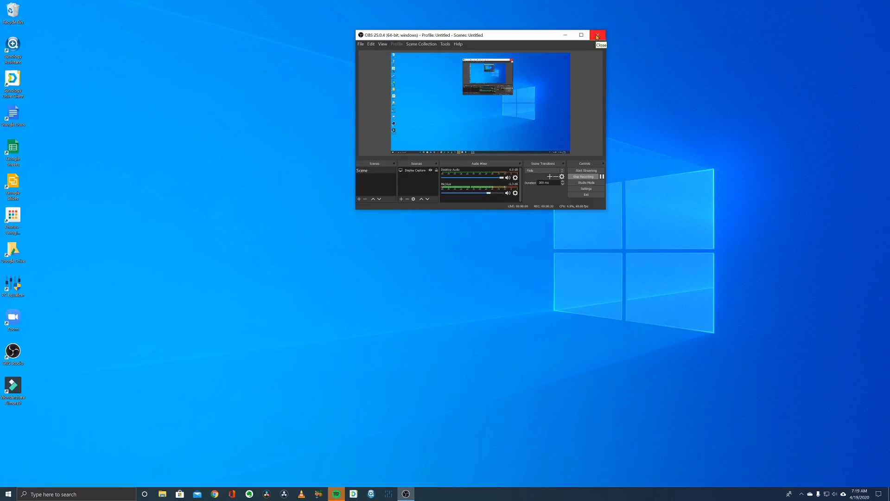
Minimize the recording window and create a new project named "Fishing Reel" in the local database.
click(565, 35)
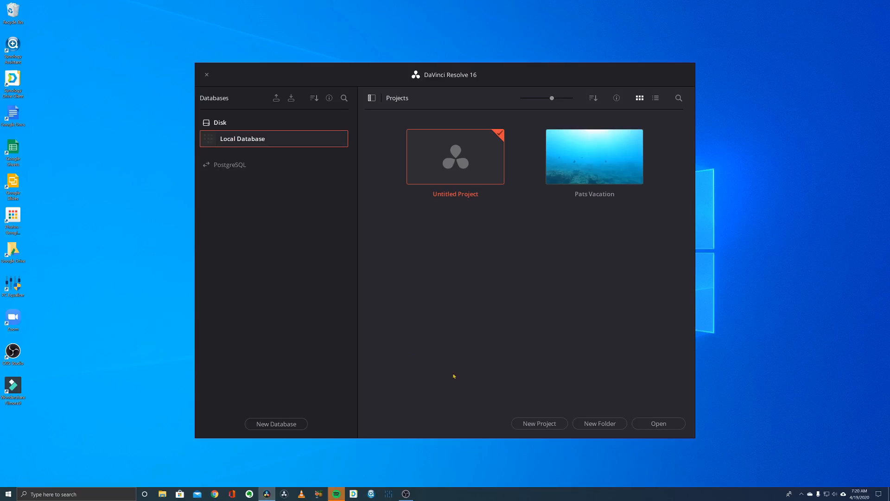
click(540, 423)
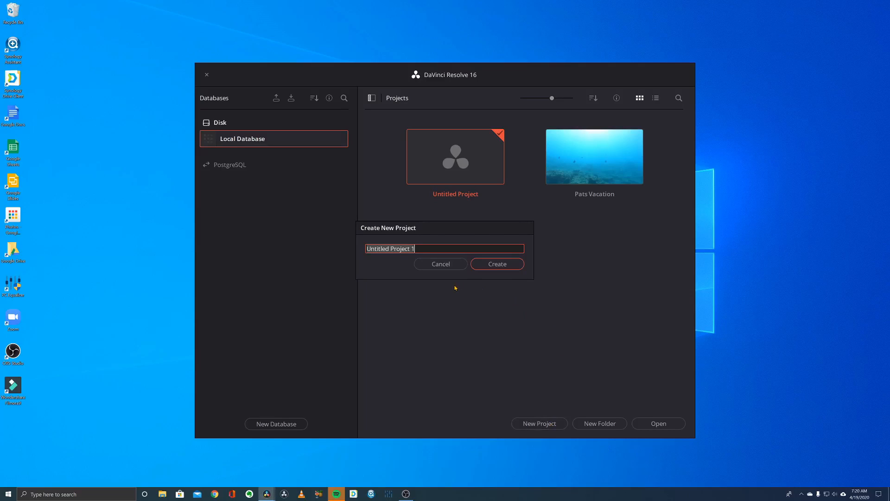
text(Fishing)
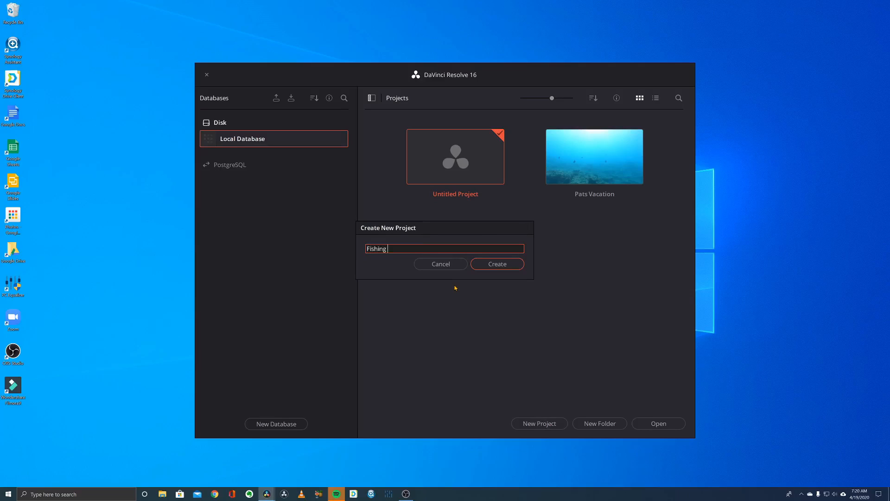
text( Reel)
click(504, 264)
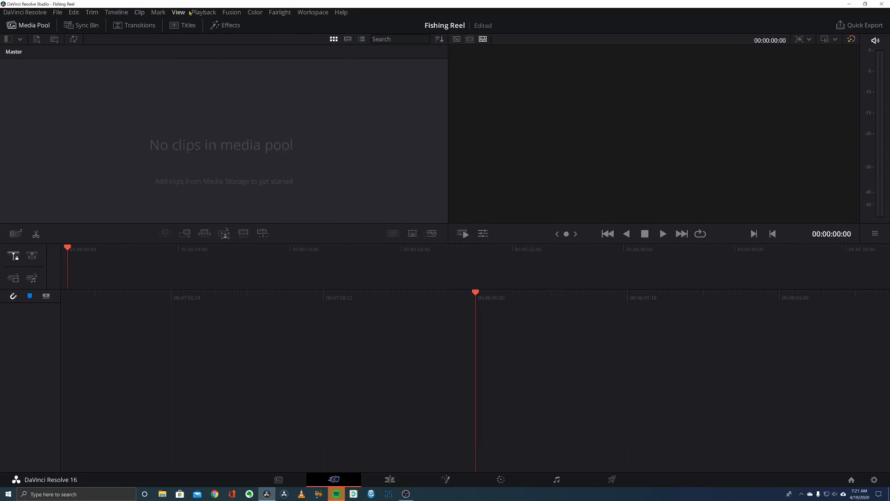
Set the playback proxy mode to Half Resolution and the render cache to User.
click(204, 12)
mouse_move(320, 45)
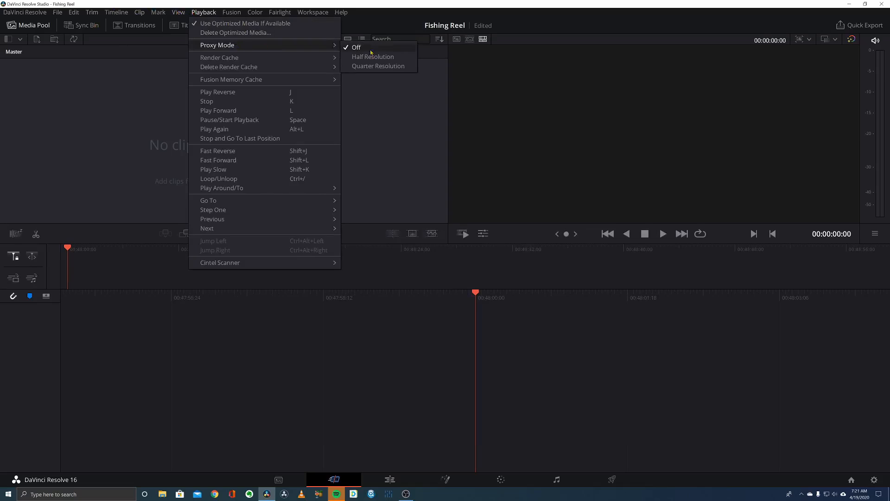
click(373, 59)
click(203, 12)
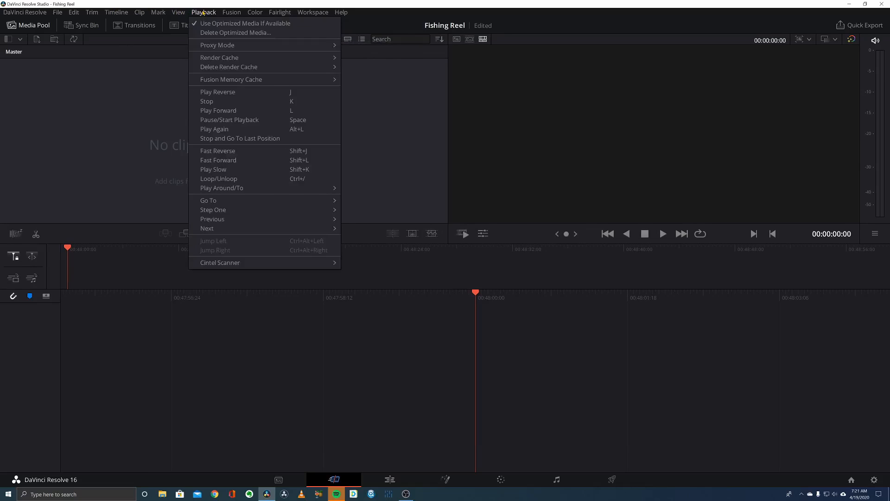
mouse_move(220, 60)
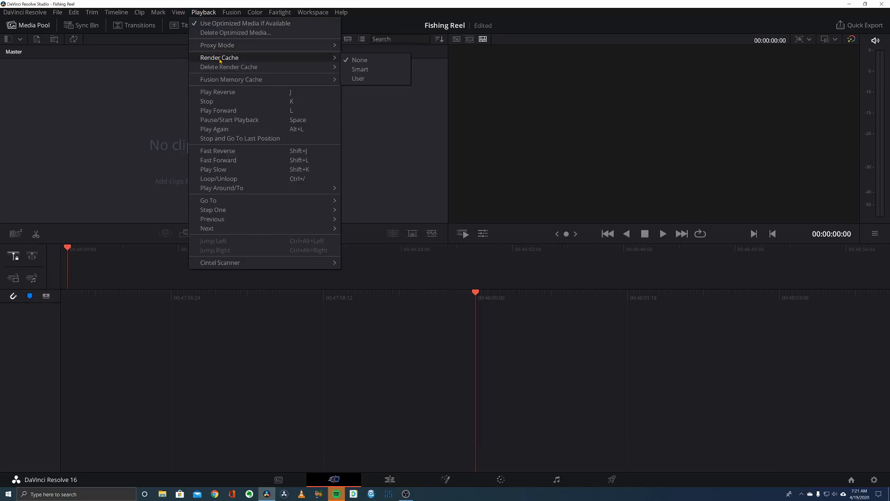
click(358, 80)
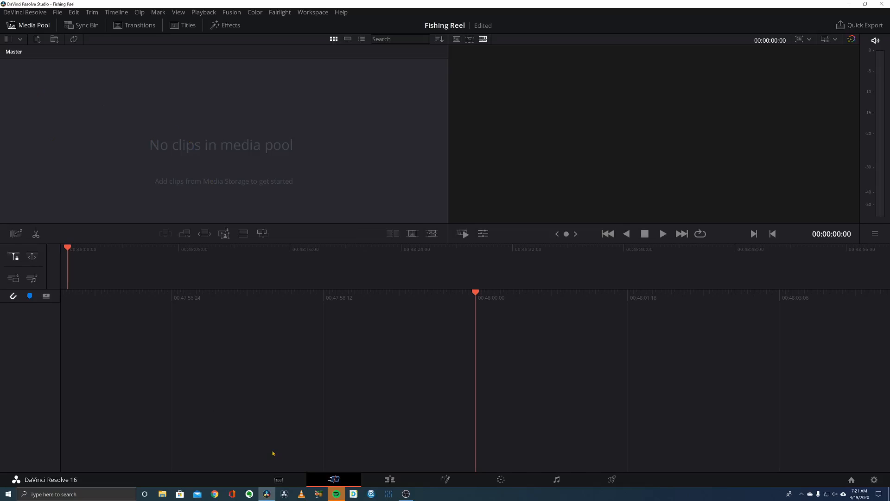
Open the SB Test folder on the G: volume in the Media page's storage browser.
click(279, 480)
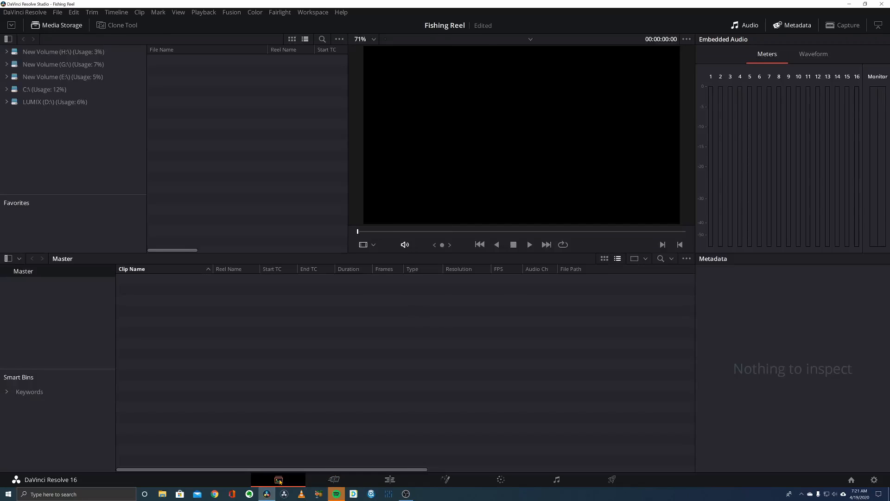
click(70, 65)
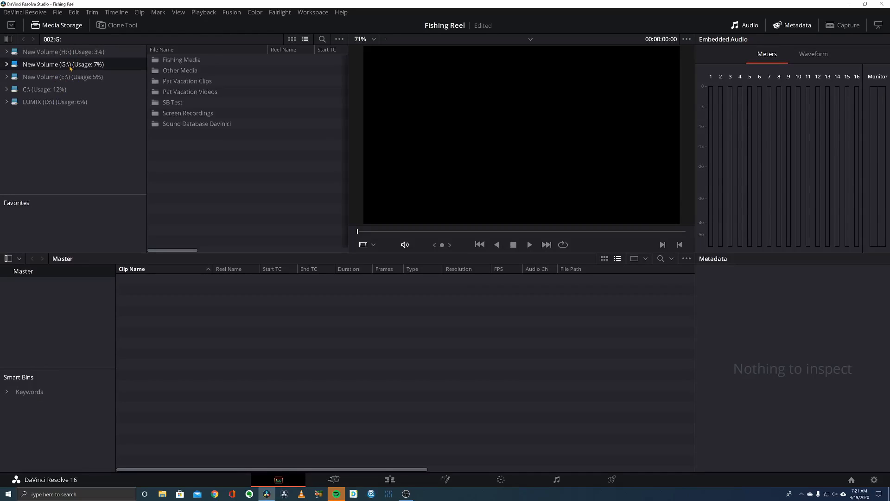
double_click(179, 104)
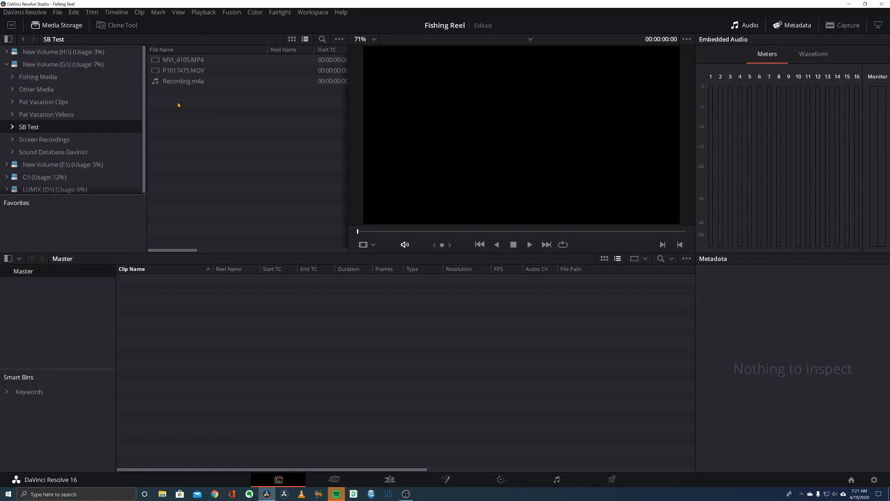
Preview the source files MVI_4105.MP4, P1017475.MOV and Recording.m4a in the SB Test folder.
click(190, 61)
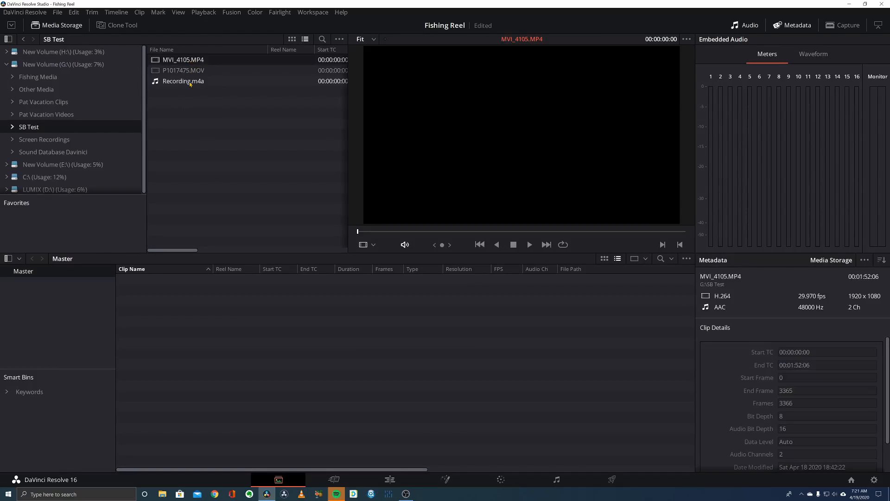
click(194, 72)
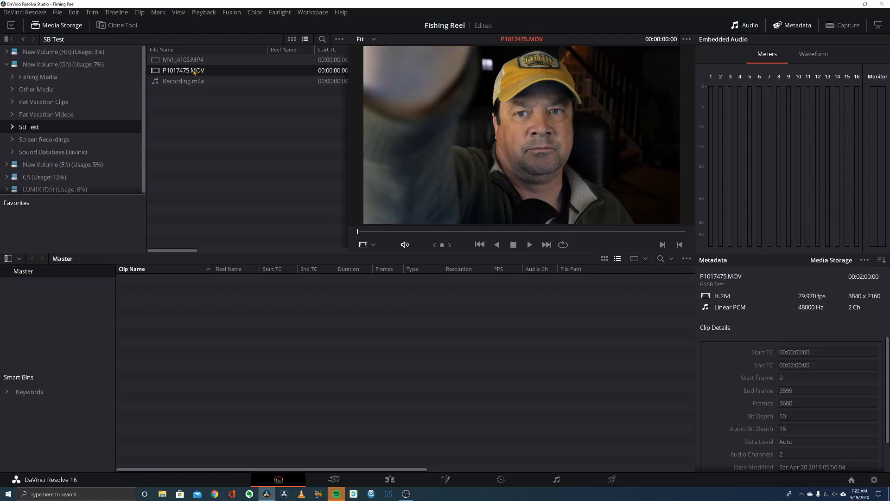
click(194, 61)
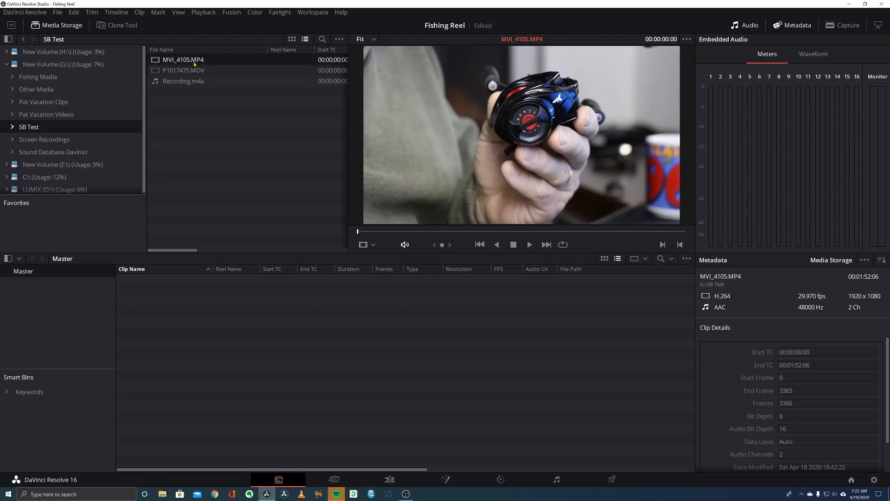
click(194, 82)
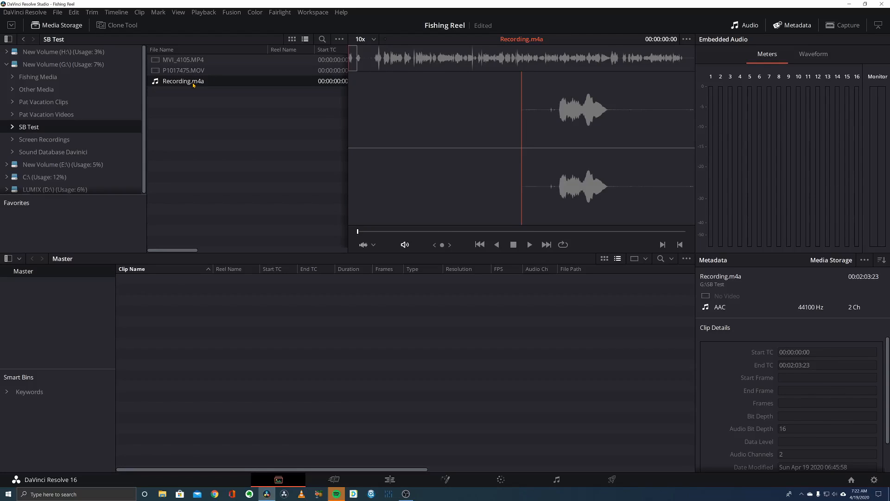
click(212, 112)
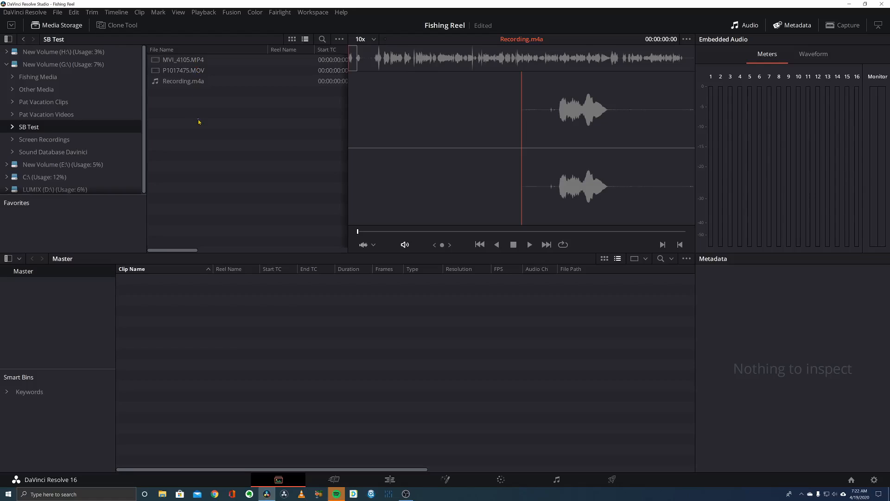
Import MVI_4105.MP4, P1017475.MOV and Recording.m4a into the Master bin without changing the project frame rate.
click(188, 60)
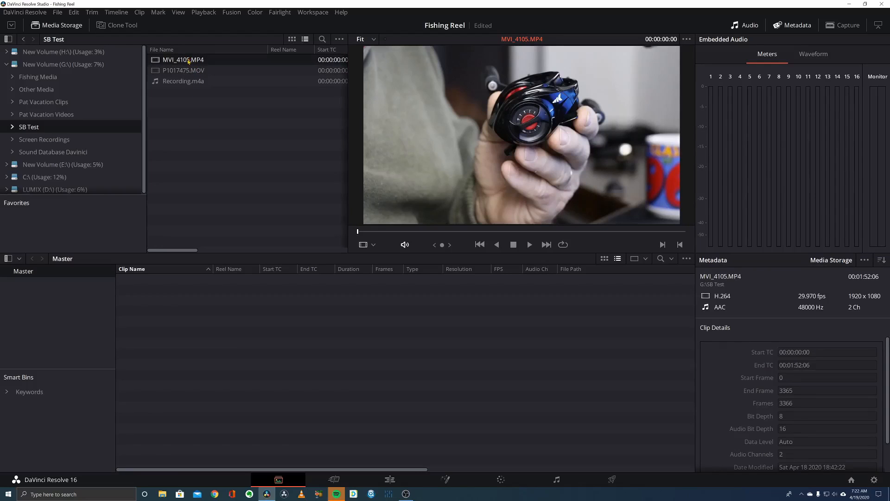
shift+click(192, 82)
drag(192, 73, 215, 318)
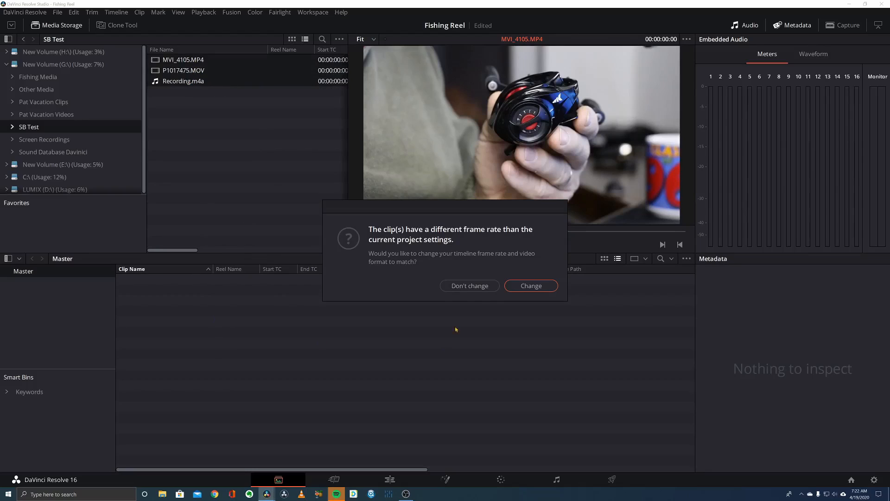
click(470, 286)
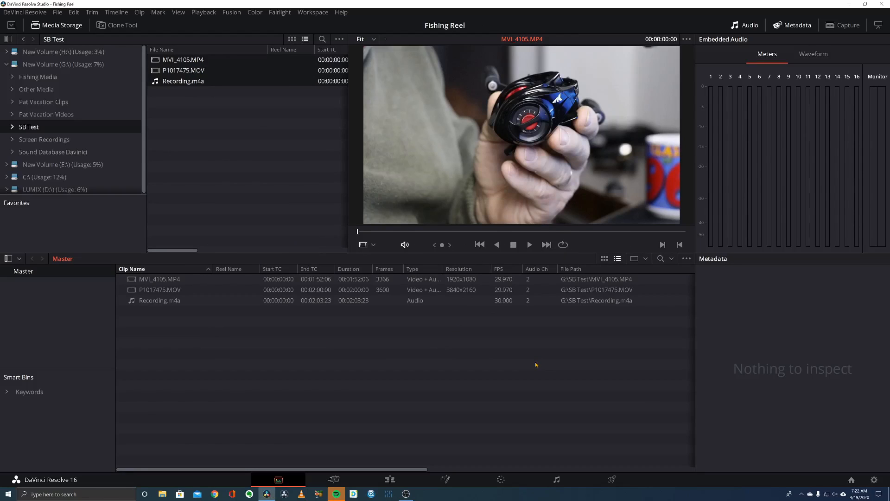
Set the Camera ID of P1017475.MOV to A in its camera metadata.
click(181, 290)
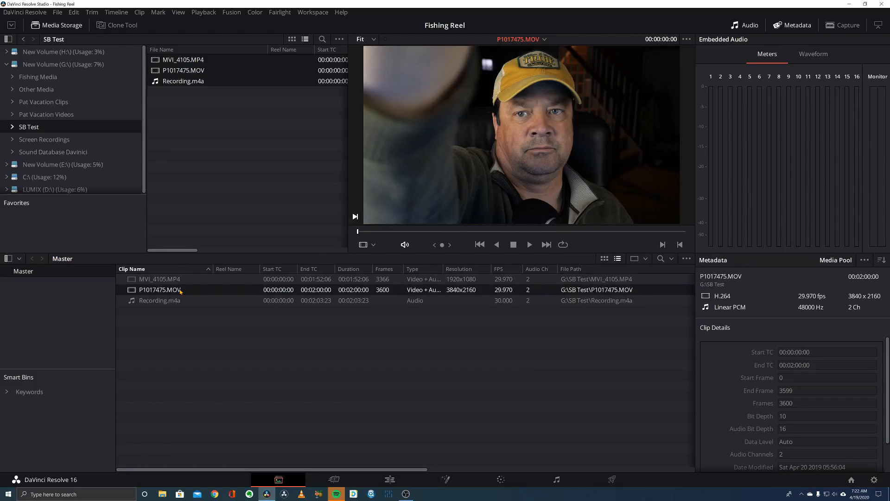
click(882, 261)
click(842, 302)
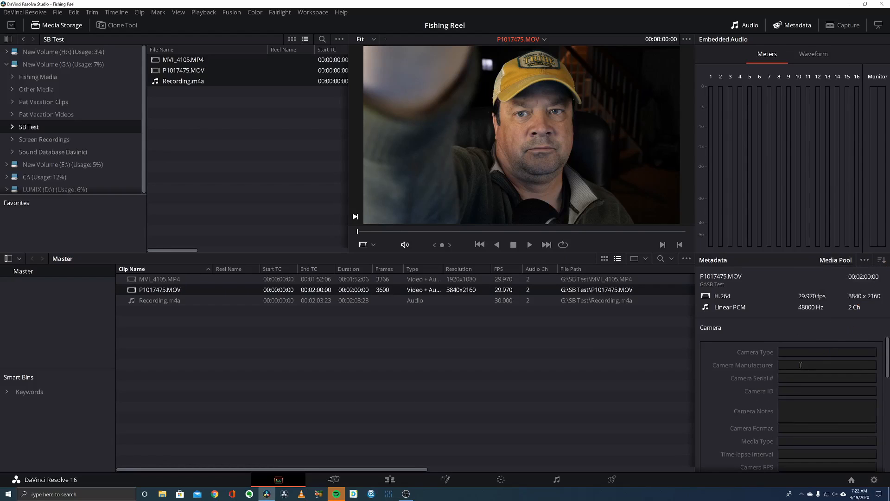
click(793, 391)
text(A)
Set the Camera ID of MVI_4105.MP4 to B in its camera metadata.
click(154, 279)
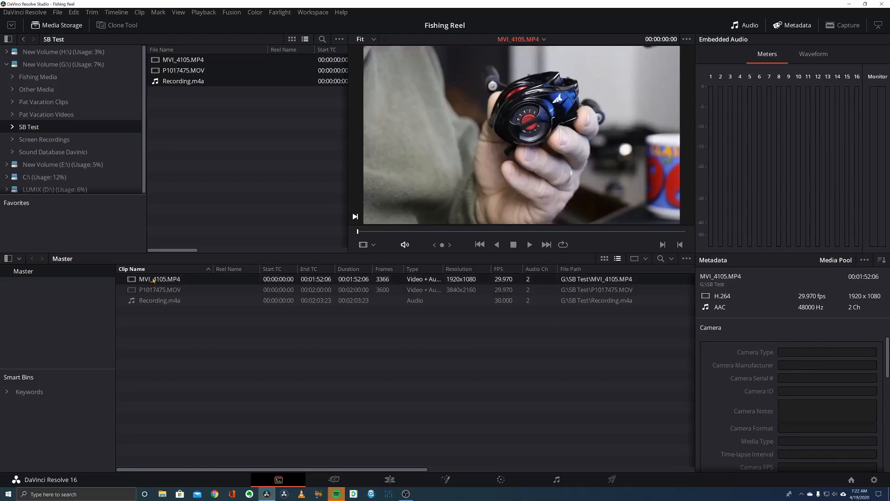
click(882, 261)
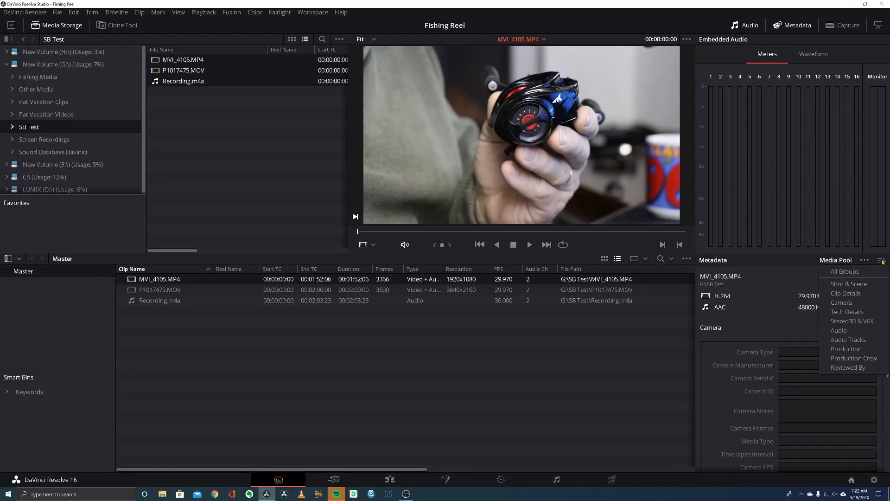
click(850, 303)
click(786, 391)
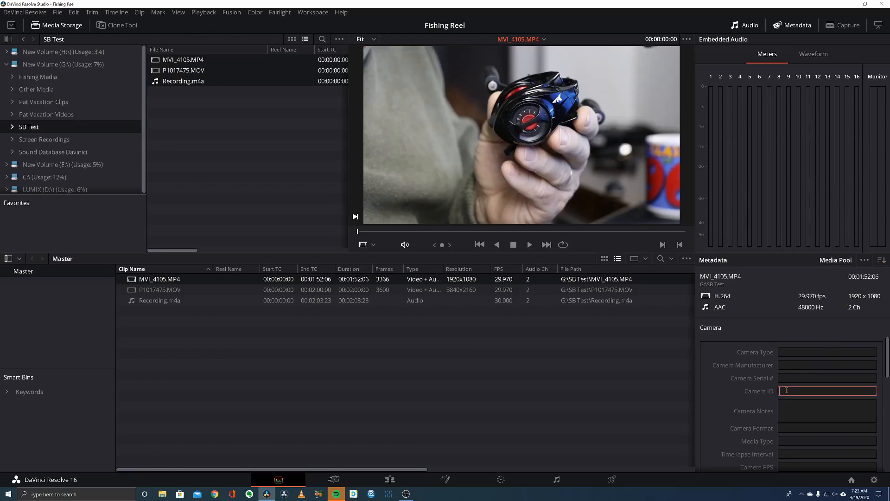
text(B)
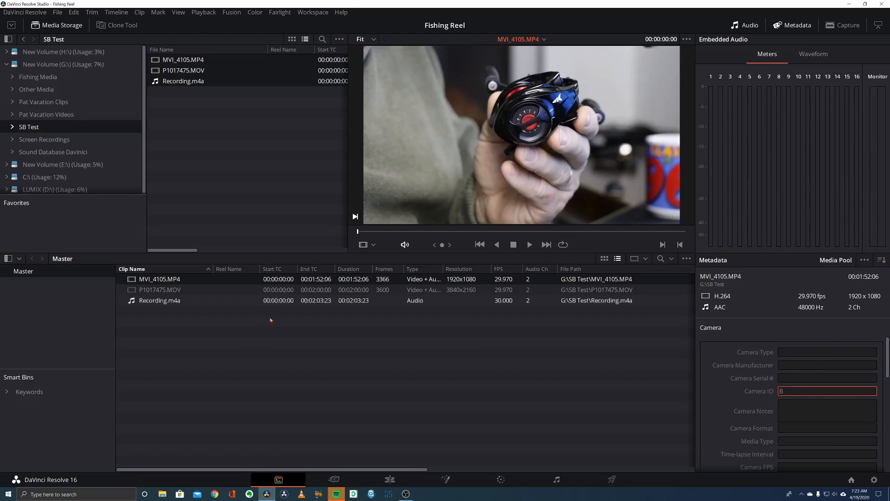
Auto-sync the audio of P1017475.MOV with Recording.m4a based on waveform, and play back the beginning of the video clip.
click(172, 290)
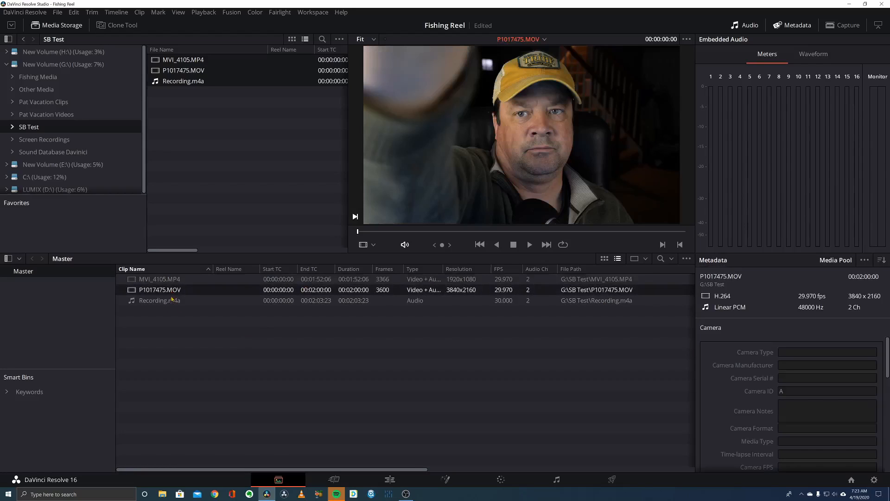
shift+click(172, 300)
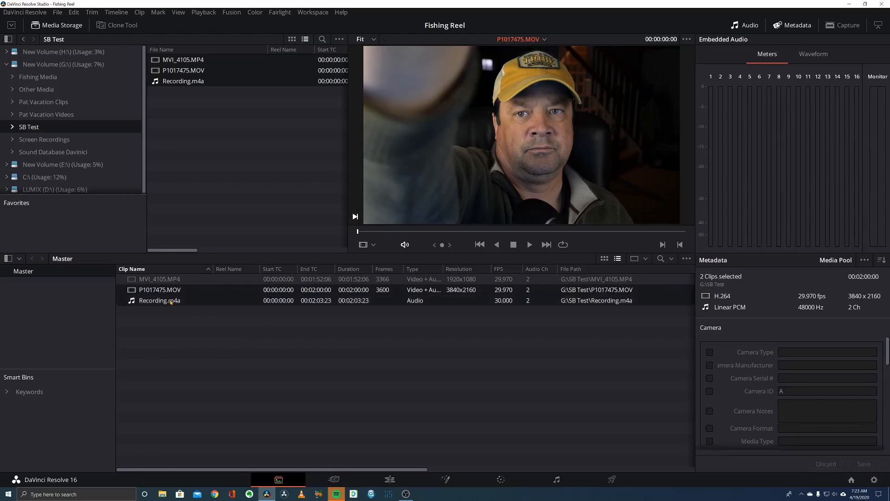
right_click(202, 303)
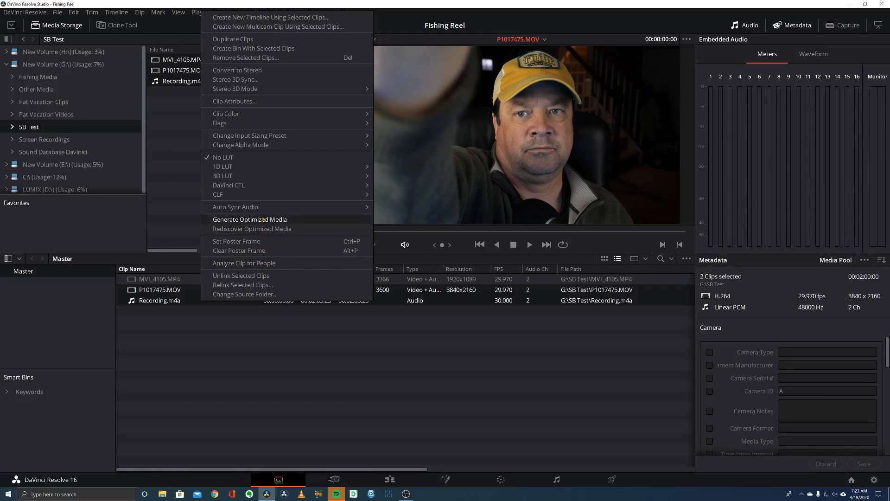
mouse_move(264, 210)
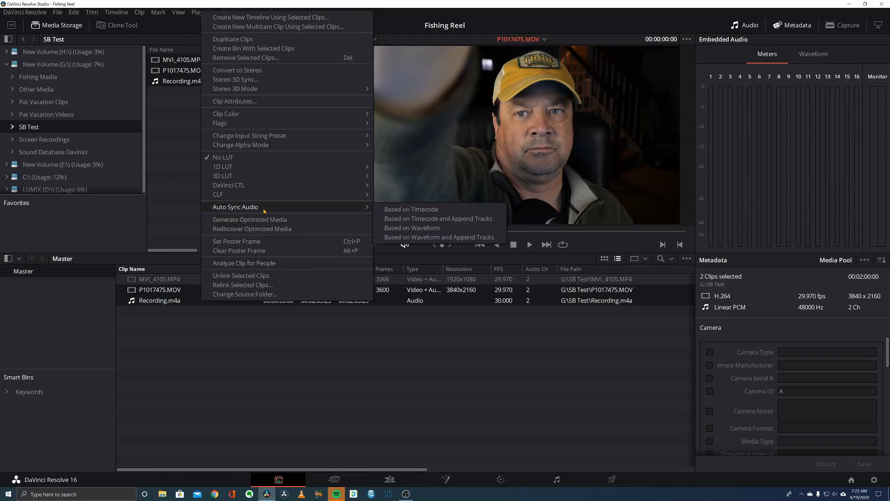
click(429, 228)
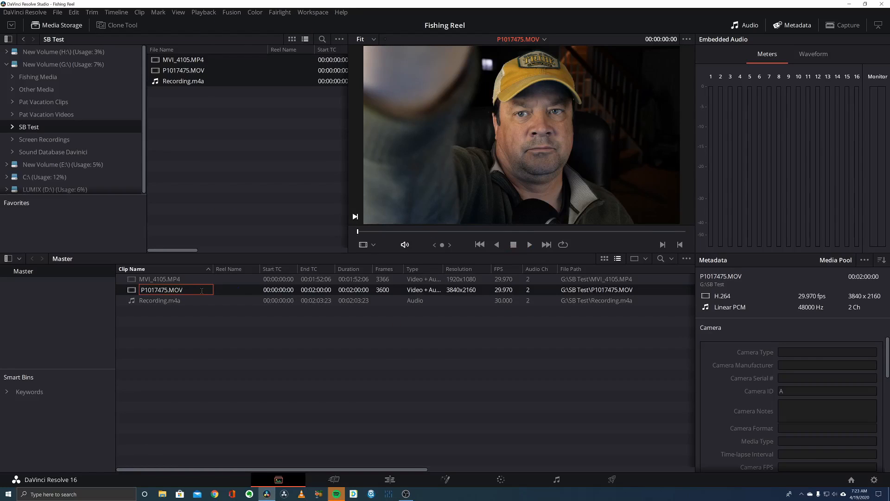
click(531, 245)
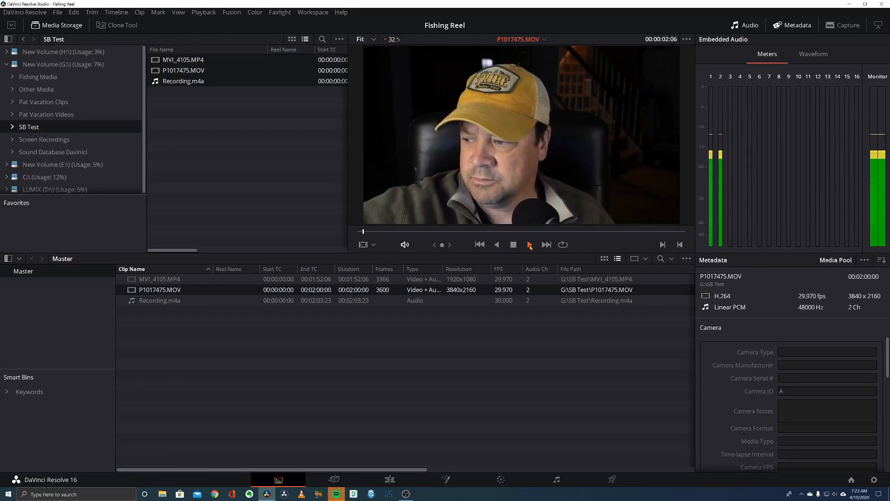
click(530, 246)
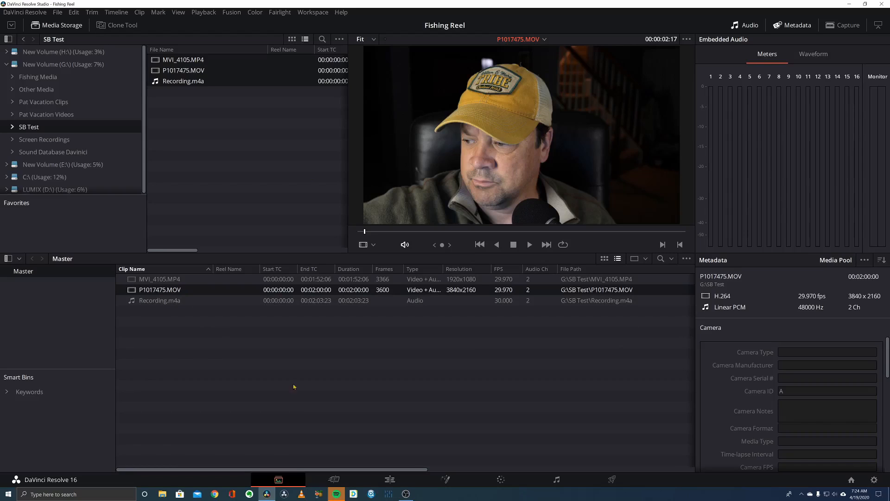
Switch to the Cut page and create a bin named "Synch FR Bin" inside the Master bin.
click(337, 479)
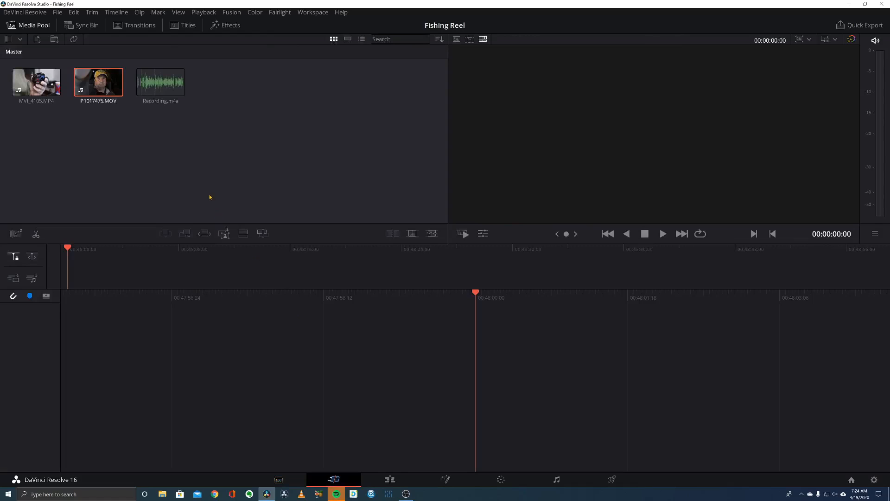
right_click(67, 135)
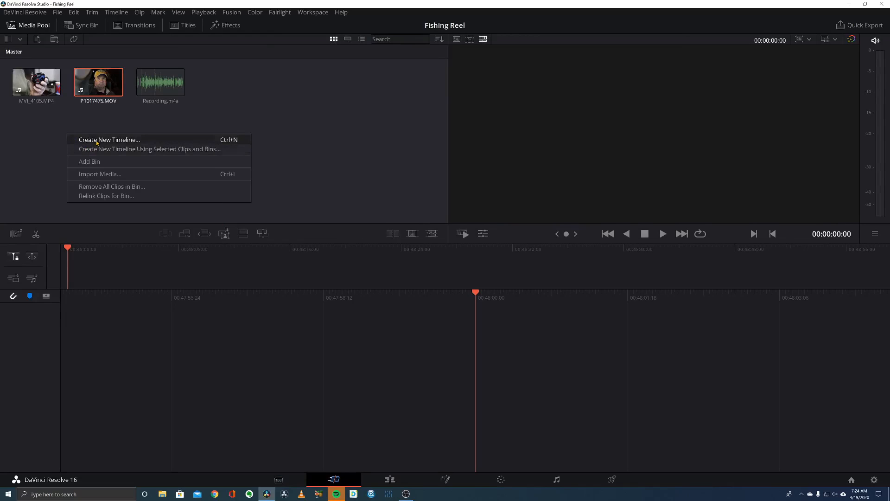
click(91, 162)
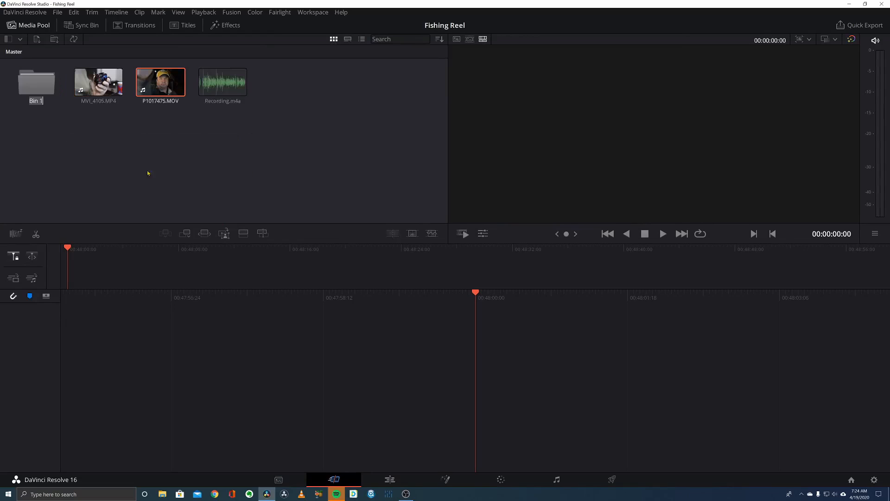
text(Synch FR Bin)
click(222, 172)
Move MVI_4105.MP4, P1017475.MOV and Recording.m4a into Synch FR Bin and open that bin.
drag(106, 129, 248, 68)
drag(178, 91, 51, 90)
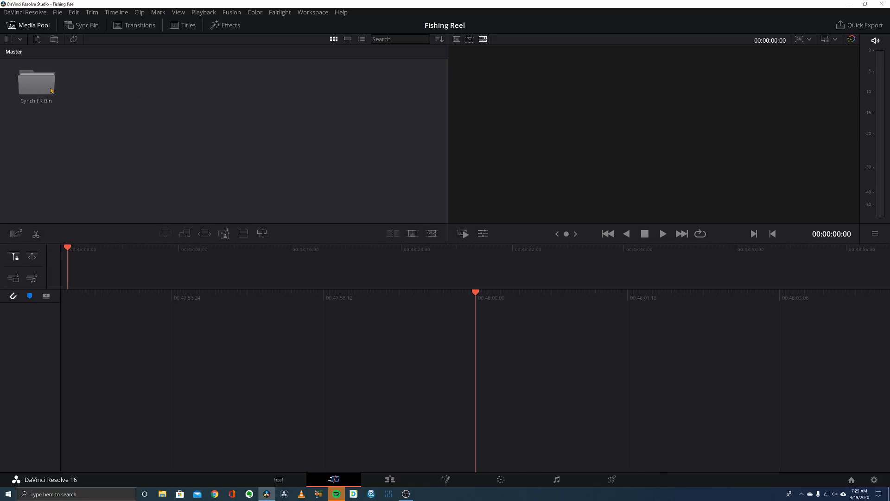
double_click(51, 91)
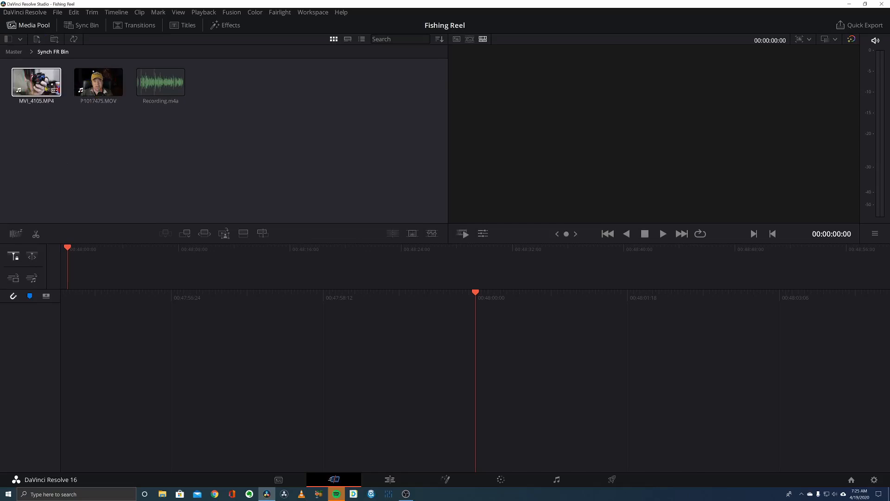
Sync the two camera clips MVI_4105.MP4 and P1017475.MOV with each other by audio.
drag(89, 116, 30, 97)
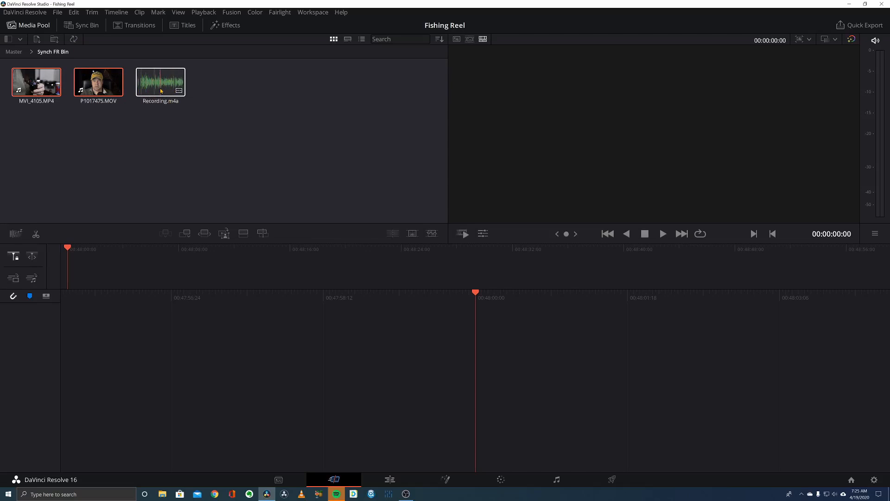
click(73, 40)
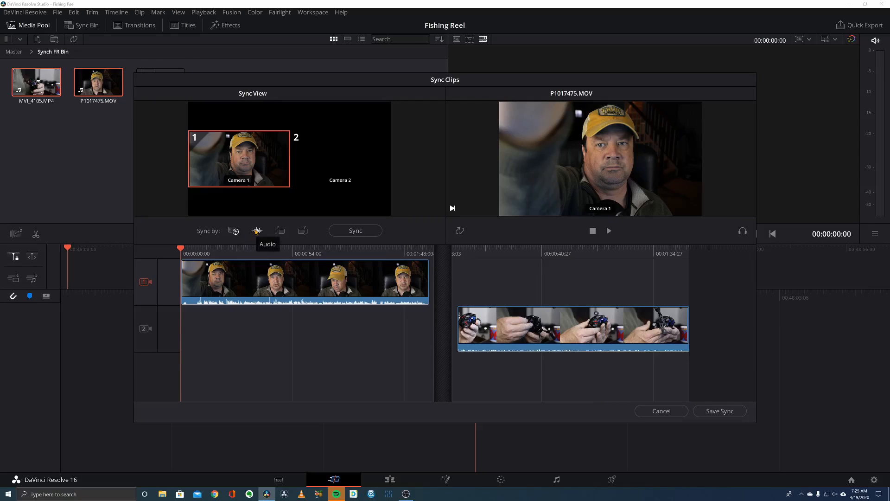
click(257, 231)
click(235, 232)
click(280, 231)
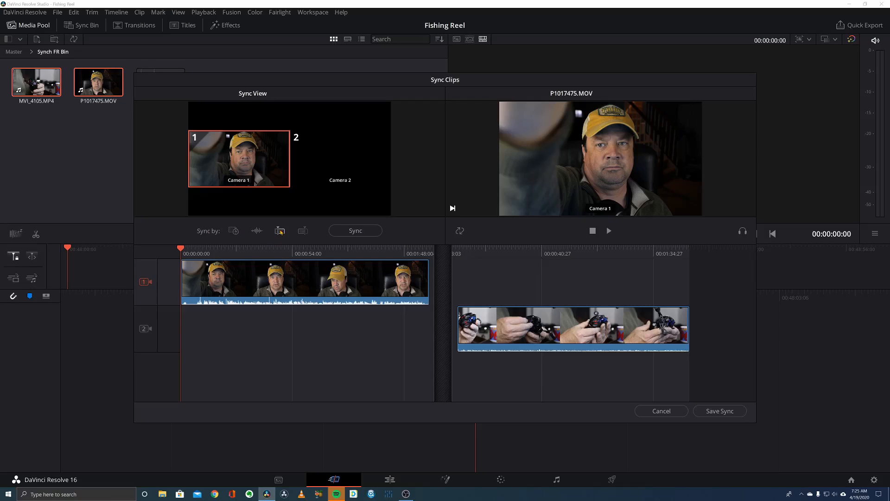
click(303, 232)
click(257, 231)
click(356, 230)
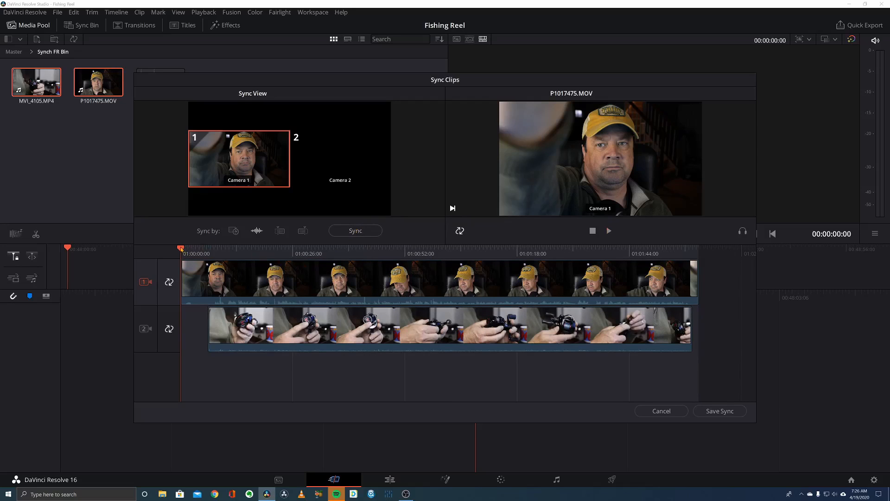
Play back the two synced camera angles from the beginning and save the sync.
key(space)
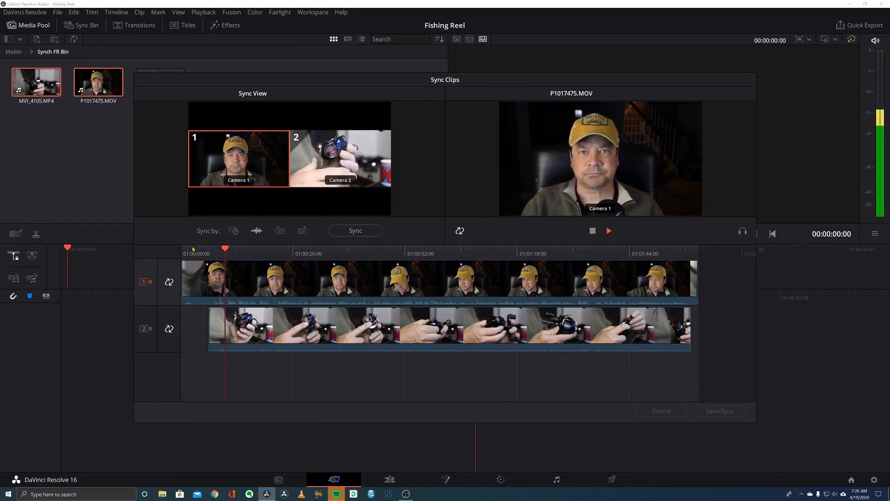
key(space)
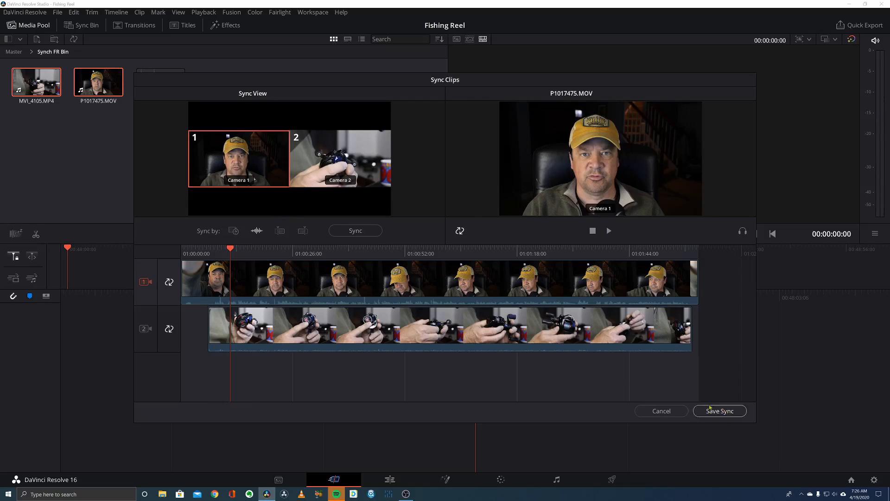
click(728, 414)
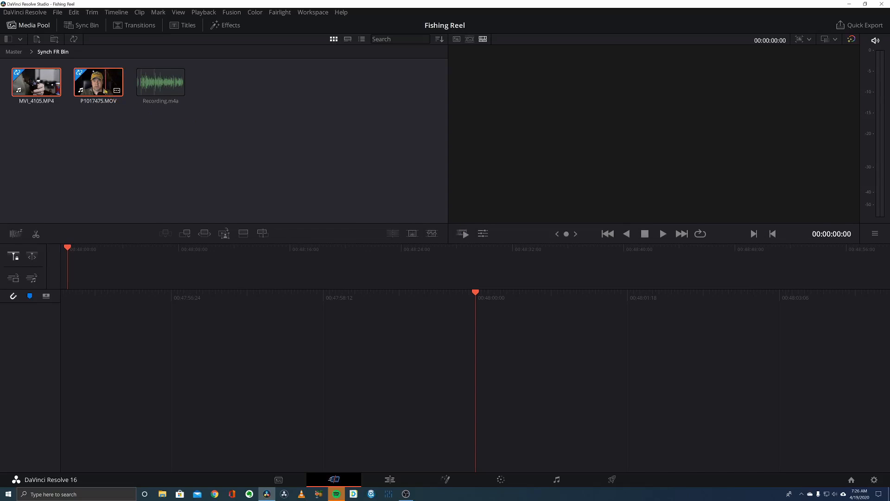
Append P1017475.MOV to a new timeline and return the playhead to the start of the clip.
click(101, 87)
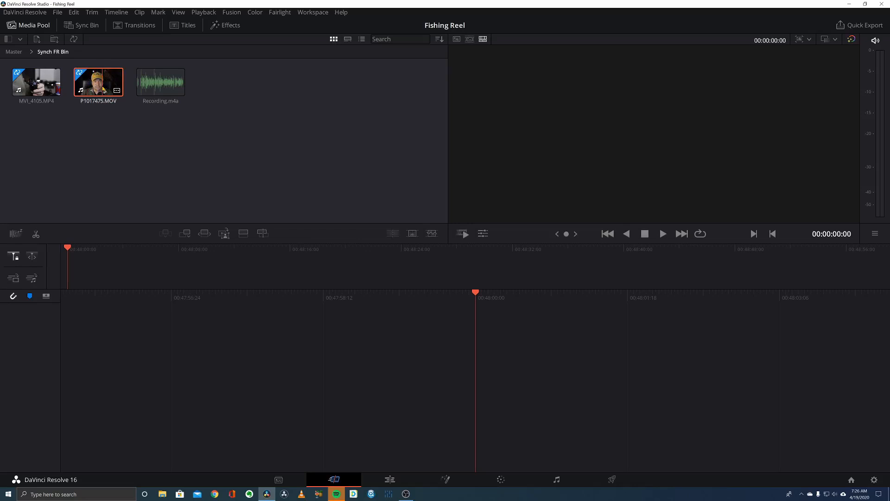
key(shift+F12)
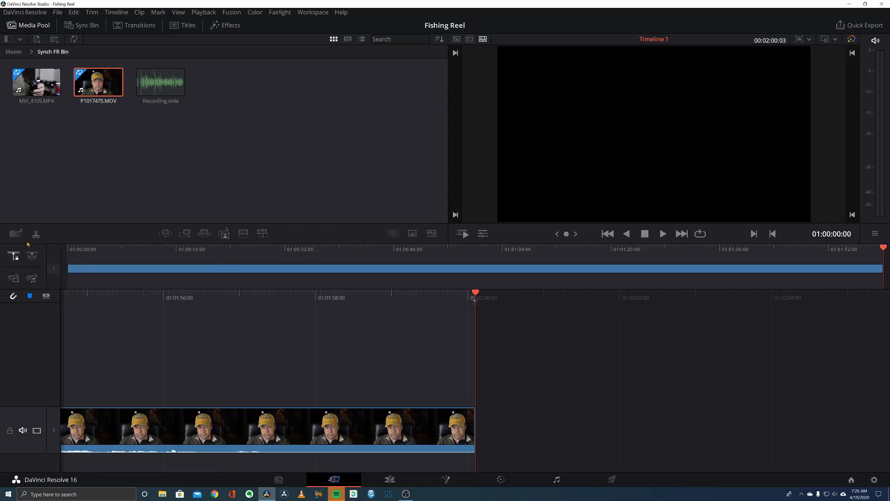
click(70, 250)
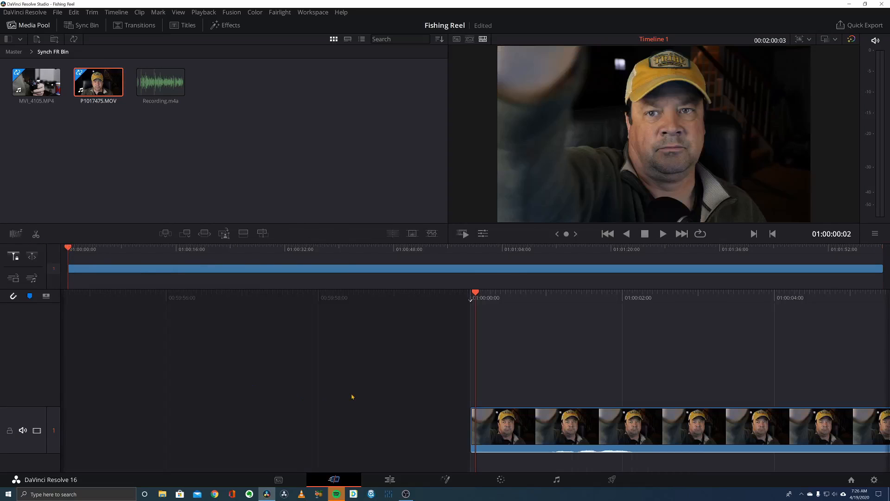
Split the timeline clip at 01:00:22:09, remove the section before the cut and play back the new beginning.
scroll(528, 376, down, 12)
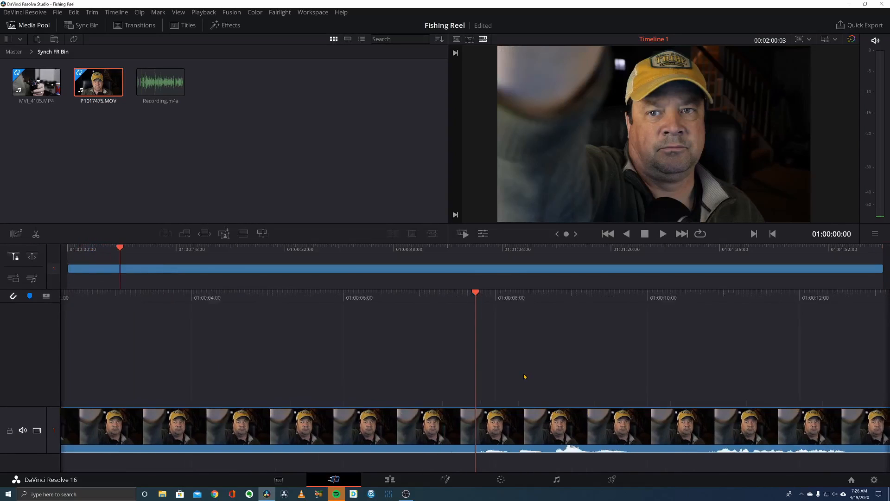
scroll(520, 377, down, 6)
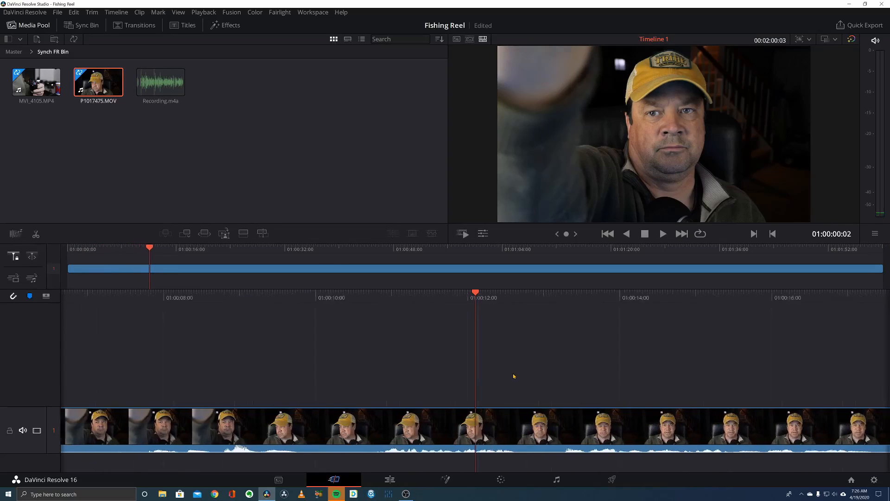
scroll(512, 376, down, 1)
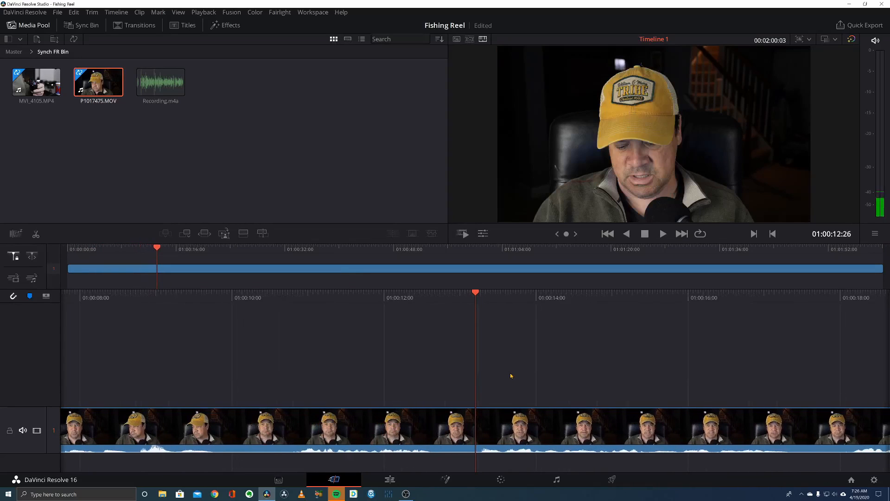
key(space)
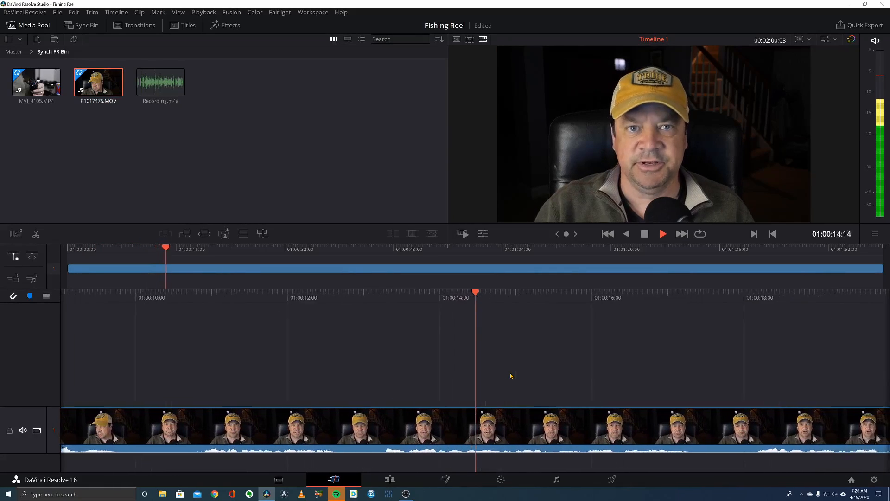
key(space)
scroll(640, 384, down, 5)
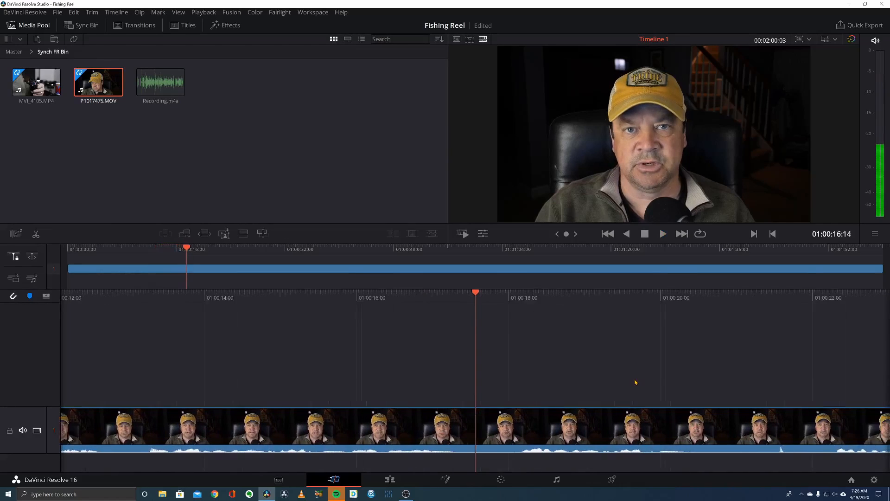
key(space)
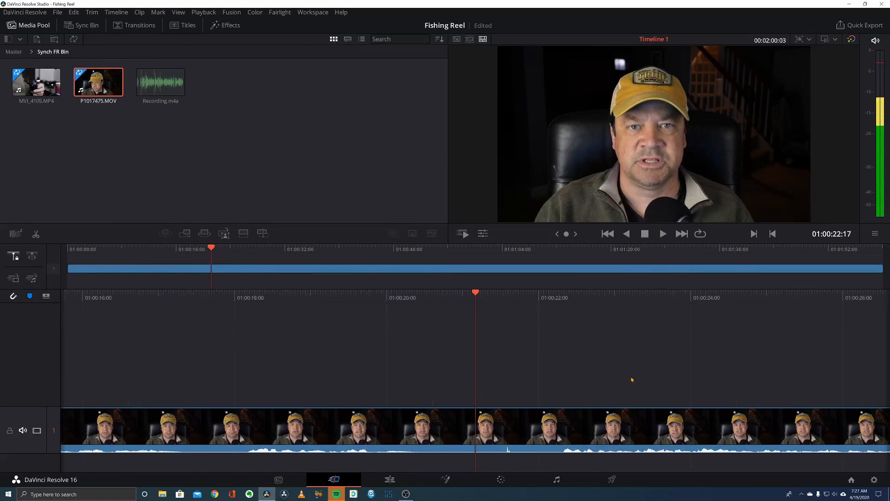
key(space)
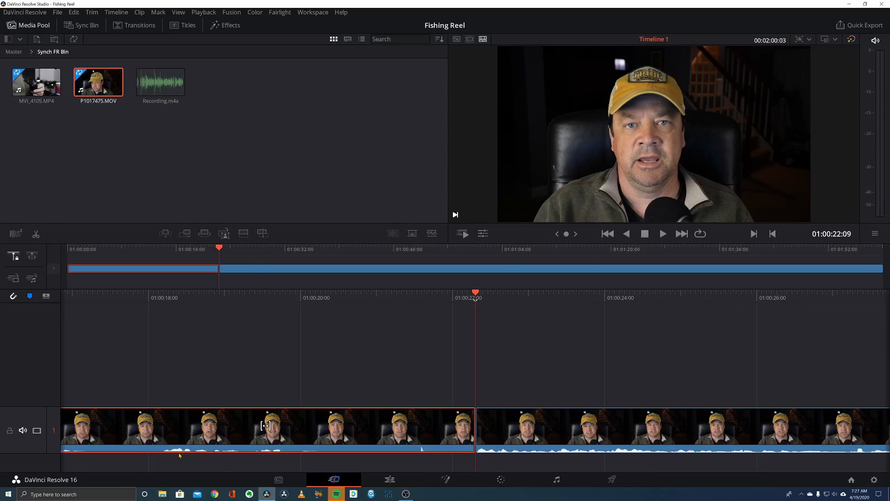
key(Home)
key(space)
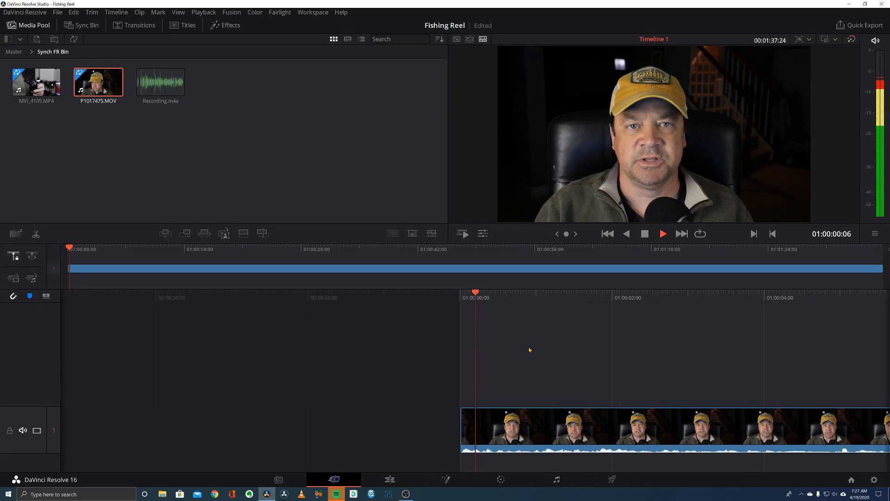
key(space)
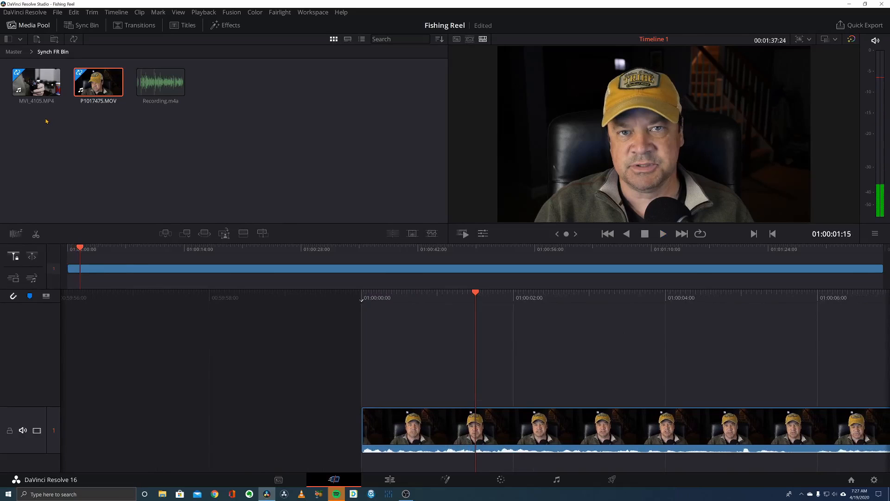
Generate optimized media for MVI_4105.MP4 and P1017475.MOV.
drag(46, 121, 92, 83)
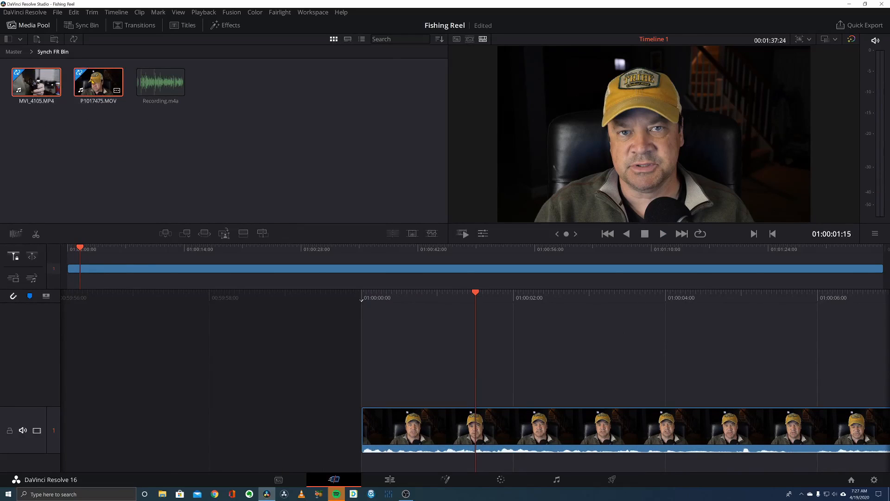
right_click(93, 82)
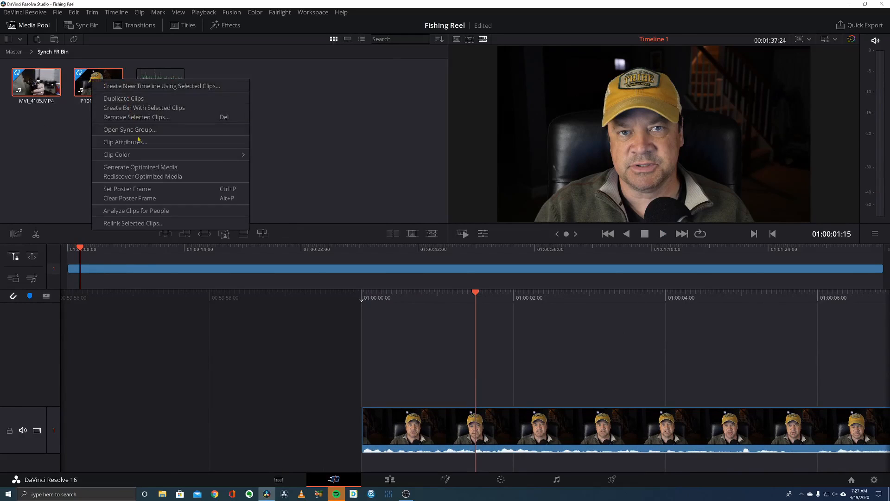
click(147, 169)
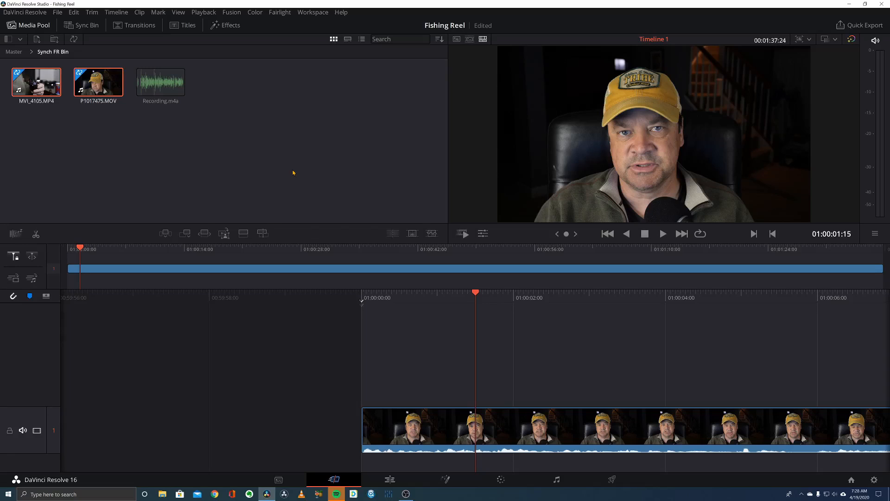
Split the timeline clip at 01:00:19:09 and play on from the cut to about 01:00:21:25.
key(space)
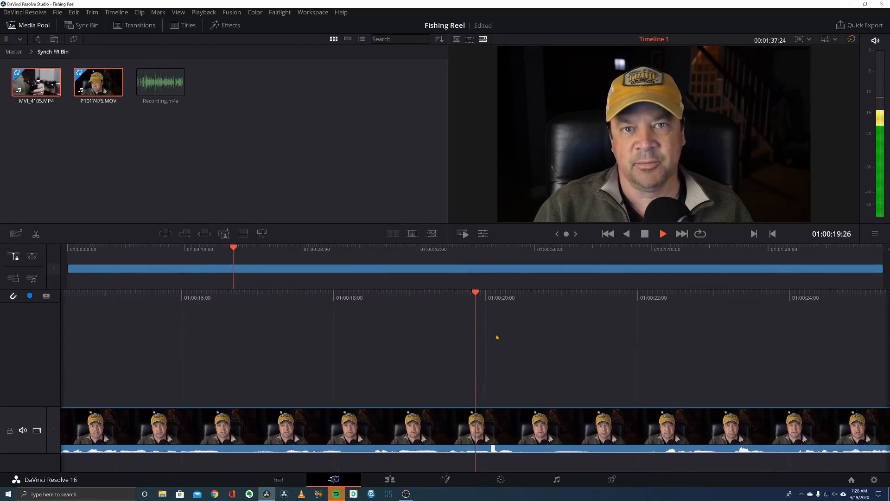
key(space)
key(Left)
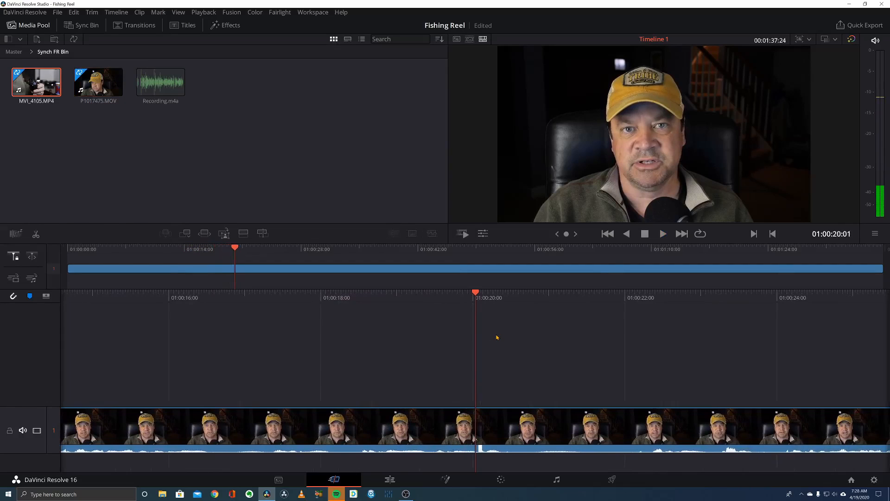
key(space)
scroll(475, 347, up, 5)
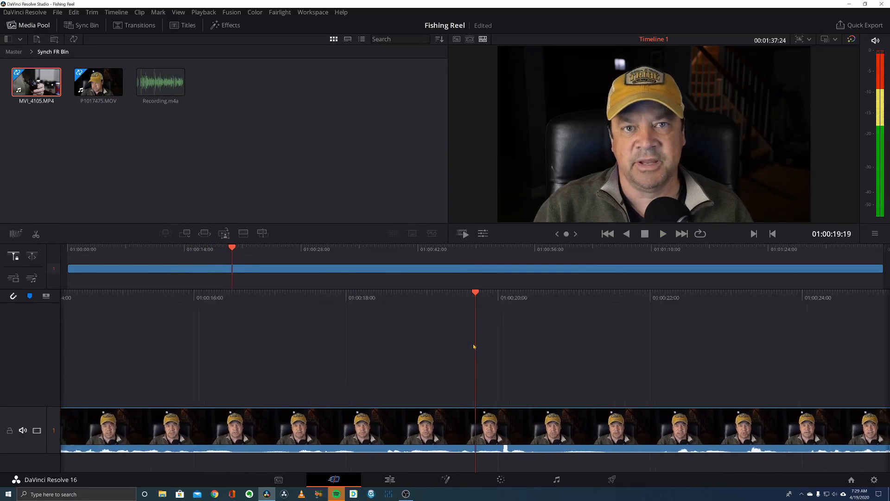
scroll(474, 346, down, 5)
scroll(472, 347, up, 8)
scroll(471, 347, up, 3)
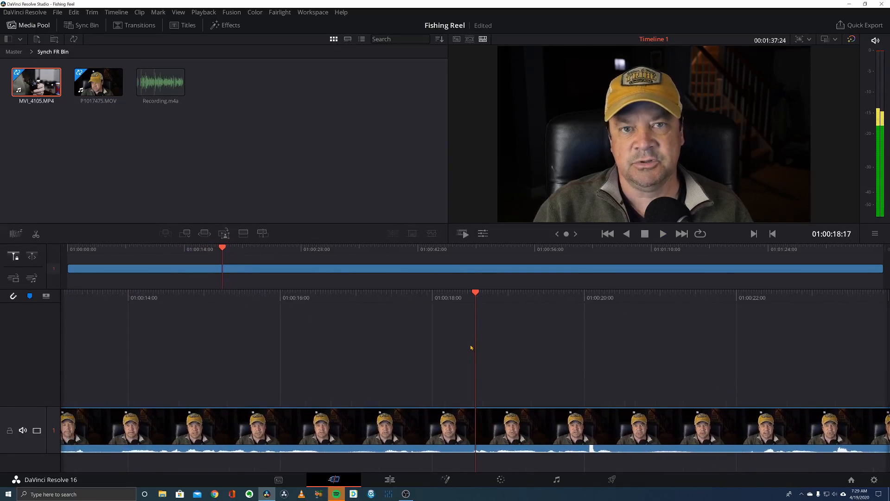
scroll(472, 347, down, 5)
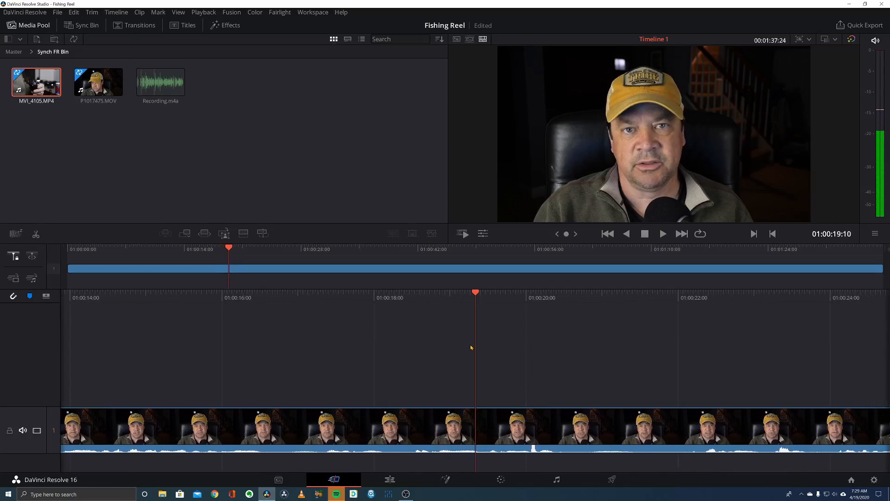
scroll(471, 347, up, 1)
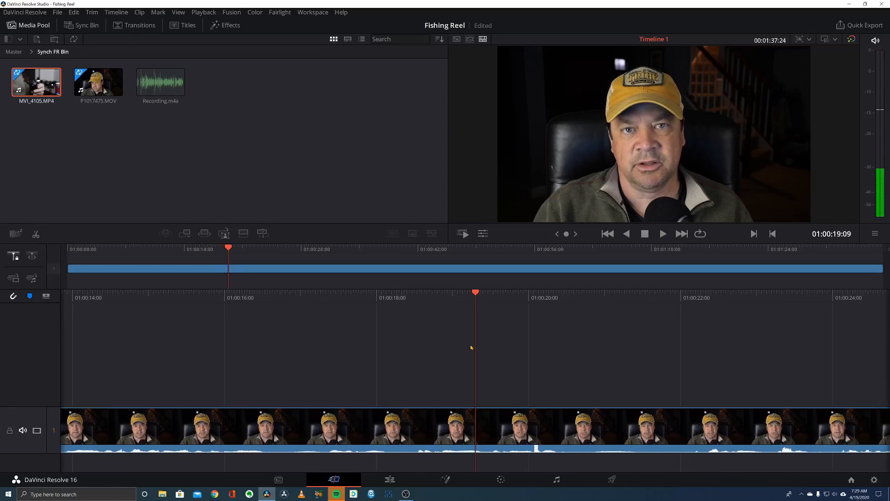
key(ctrl+b)
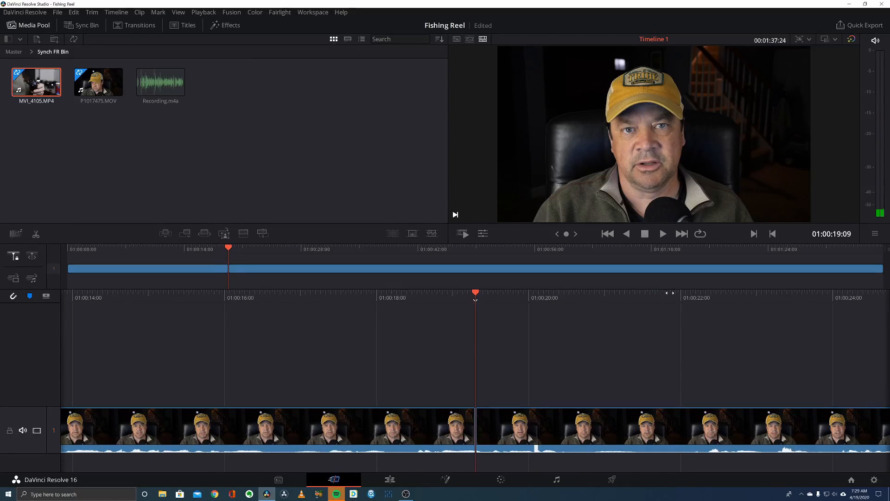
key(space)
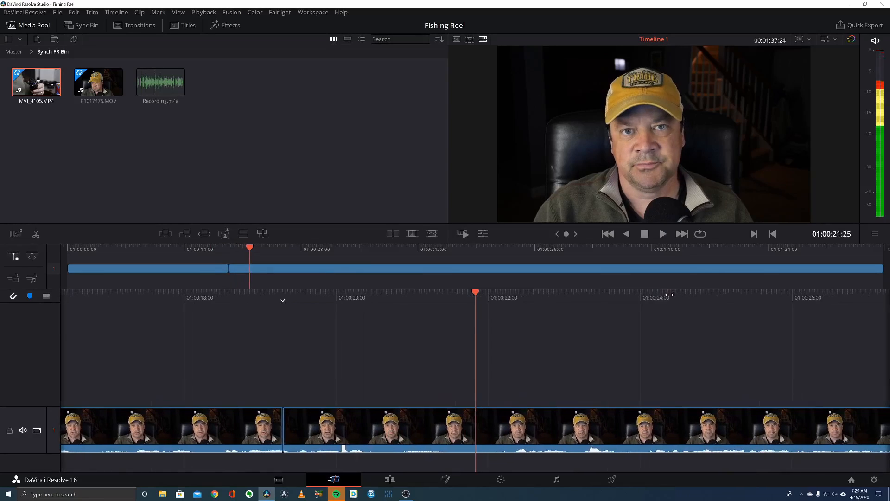
Split the timeline clip at 01:00:22:09 and remove the section between that cut and the one at 01:00:19:09.
drag(670, 296, 669, 296)
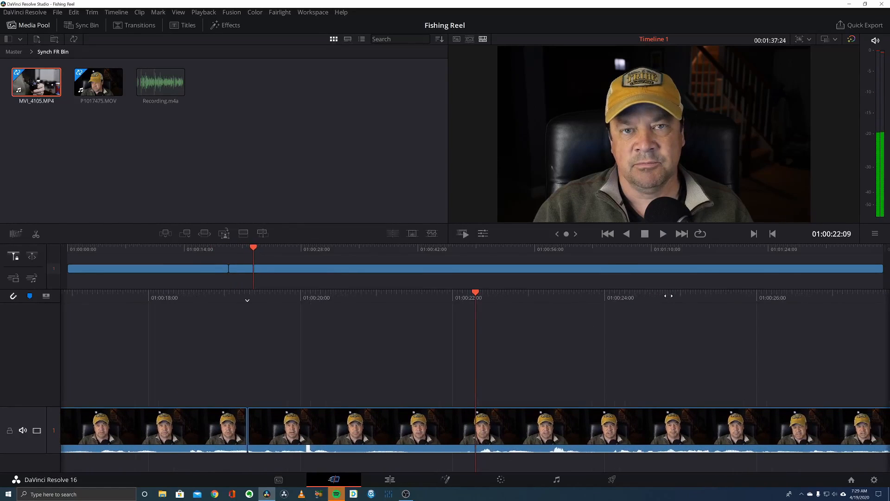
key(ctrl+b)
click(361, 425)
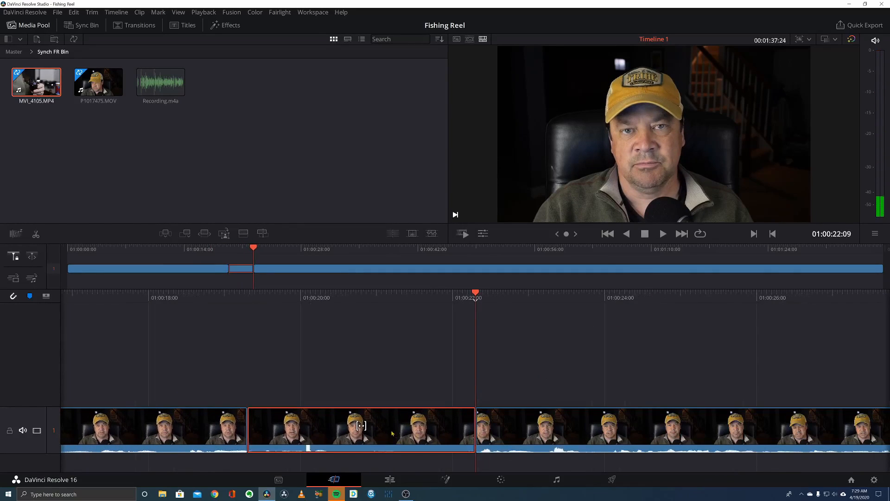
key(Delete)
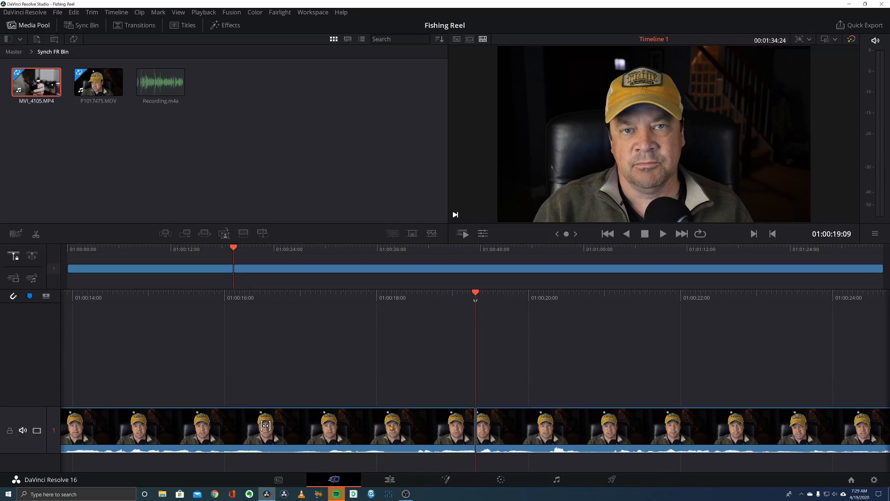
Play past the new cut, return to about 01:00:23:17 and show the synced cameras in the Sync Bin.
key(space)
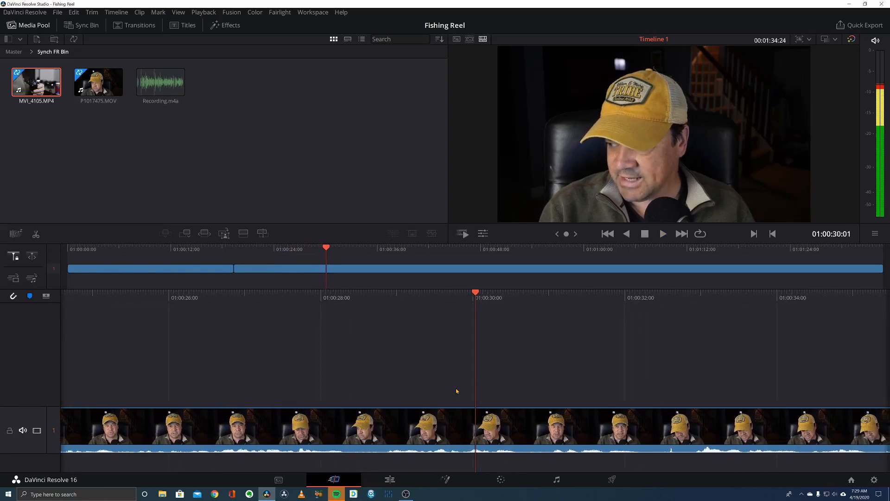
scroll(457, 391, up, 10)
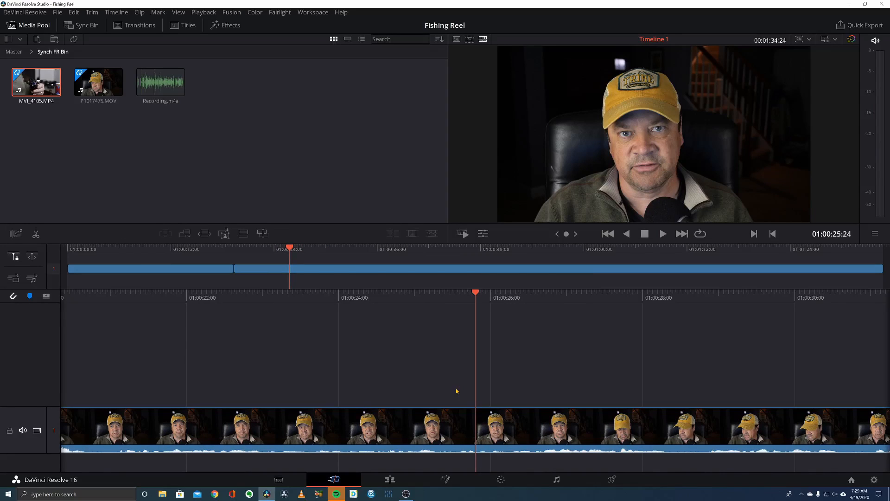
key(j)
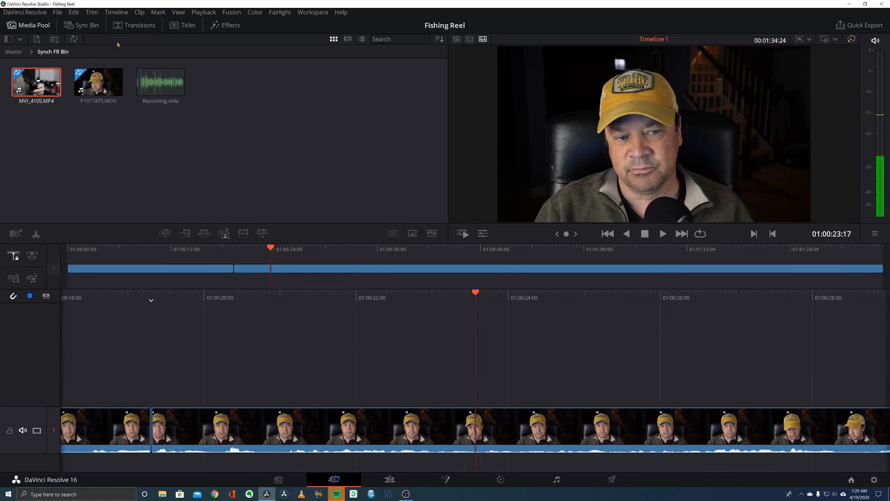
click(84, 26)
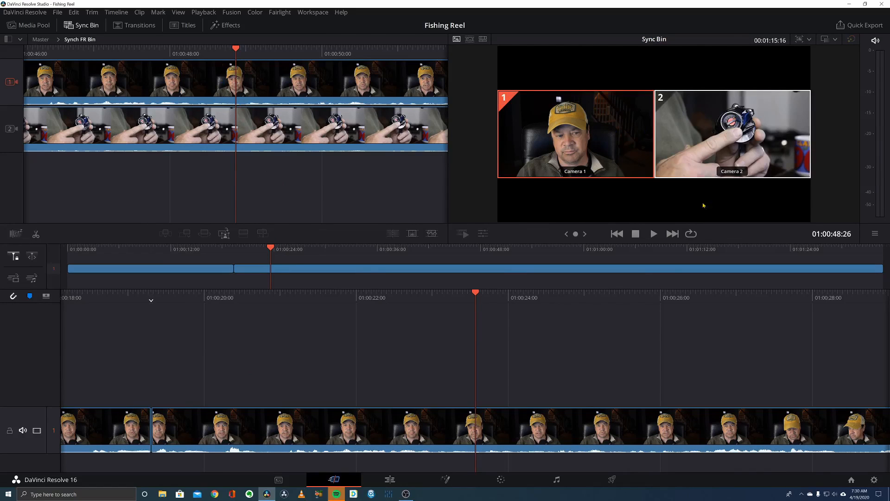
Find the moment at about 01:00:28:00 where the reel is shown and place a 5-second Camera 2 clip on top of the timeline there.
key(j)
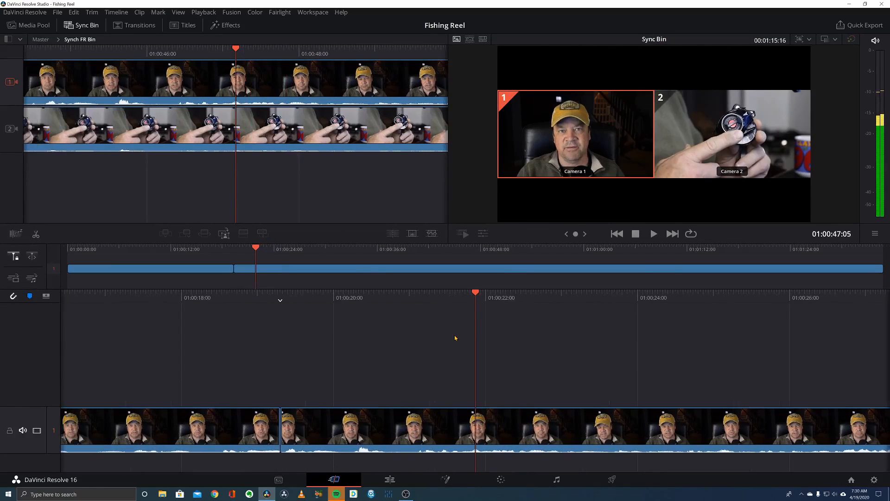
key(l)
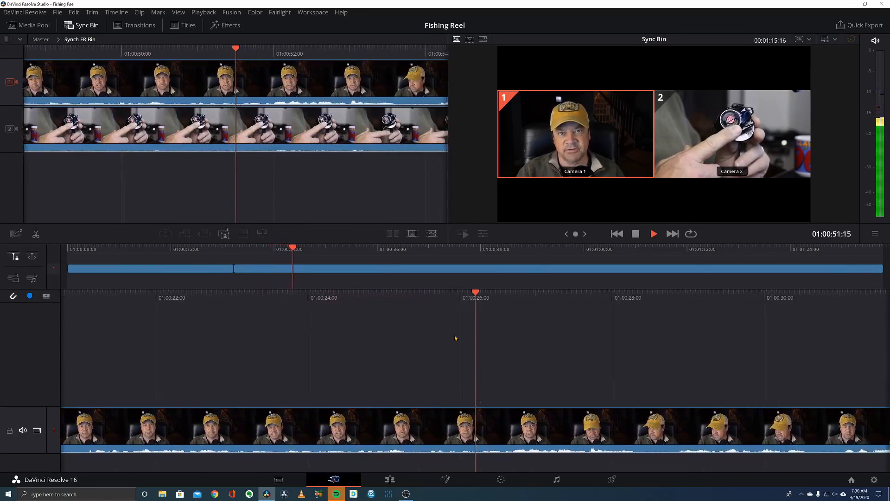
key(k)
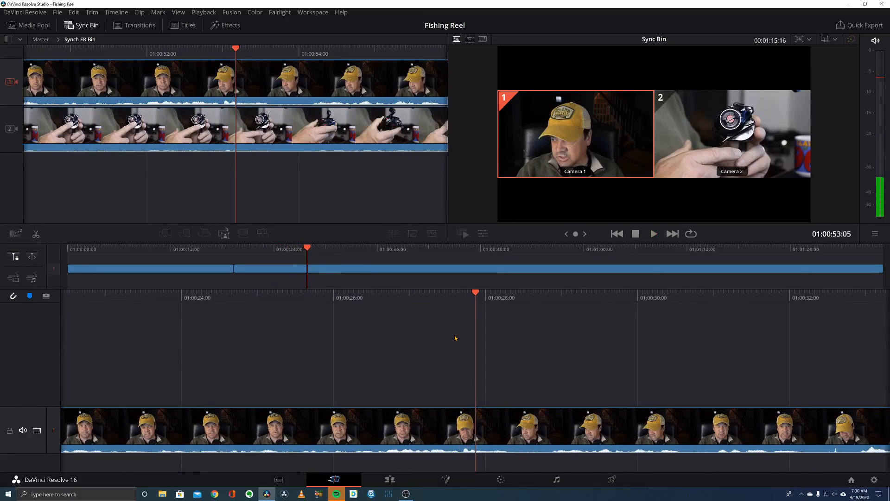
key(j)
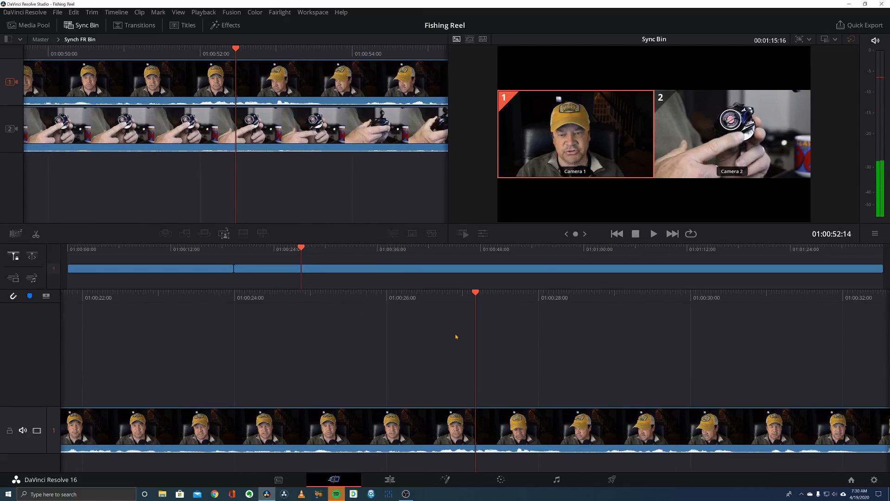
key(l)
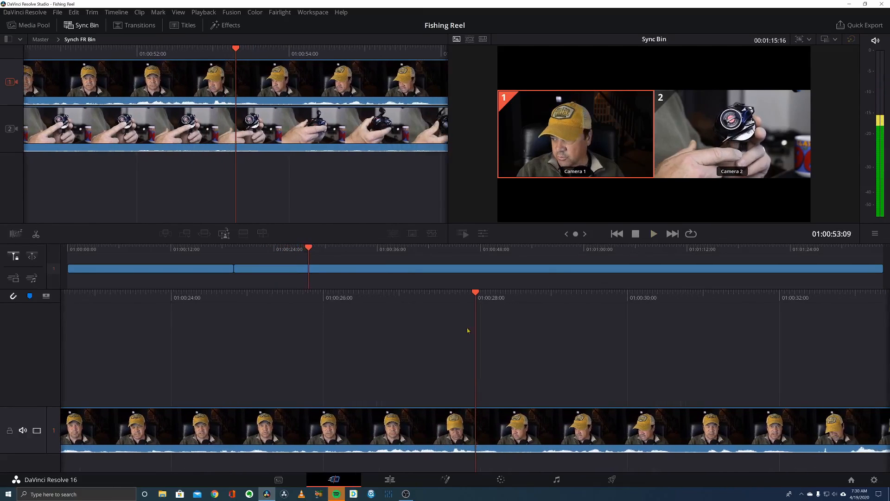
click(737, 137)
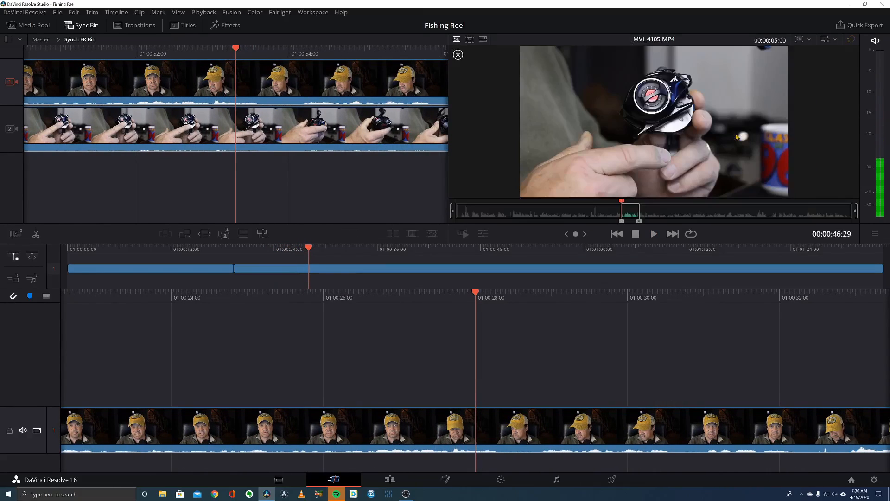
click(244, 235)
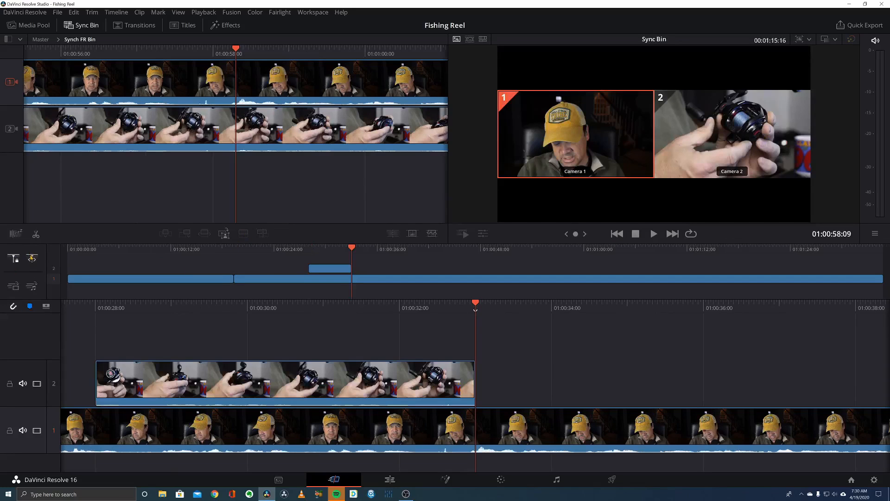
Play back the switch to the Camera 2 clip from just before 01:00:28:00, repeating it to check the timing.
click(93, 305)
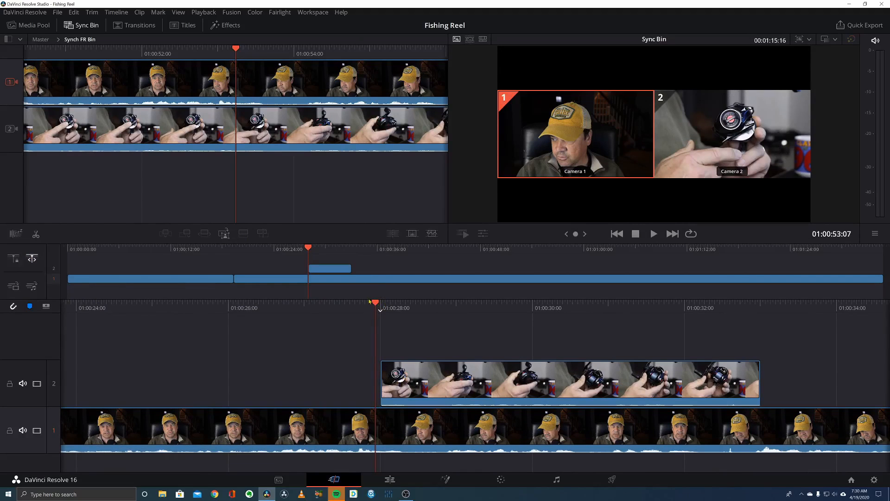
key(space)
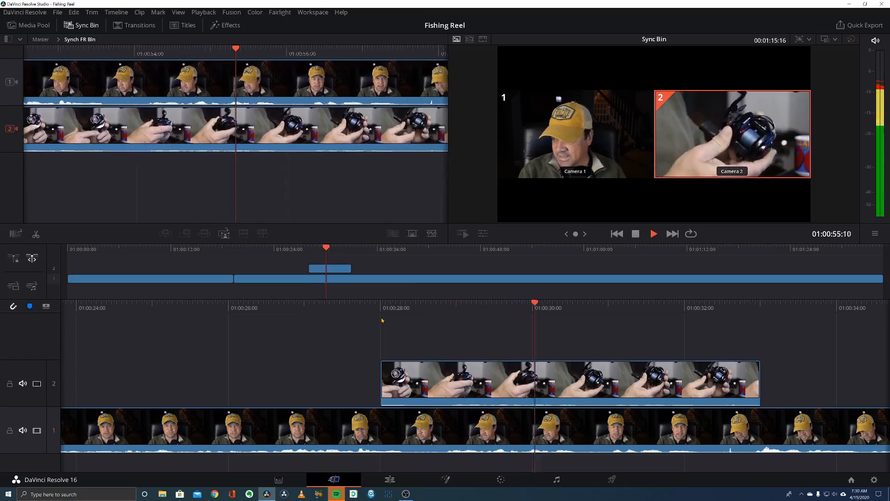
key(space)
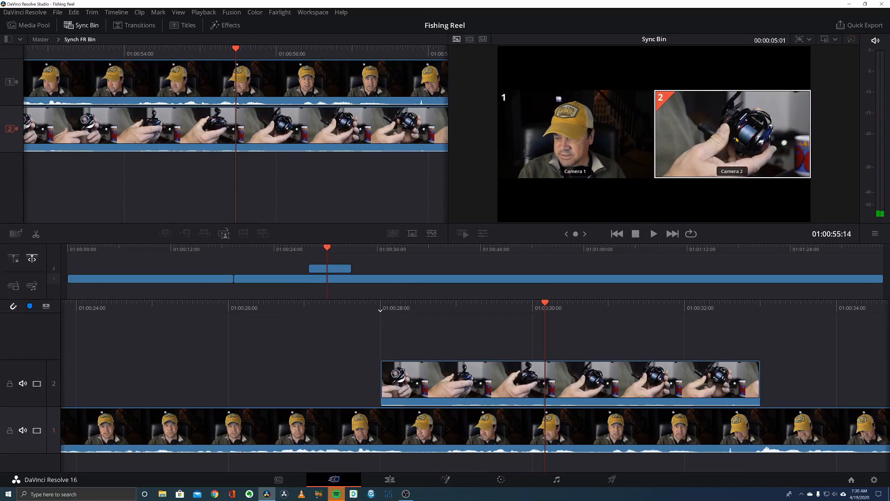
click(370, 306)
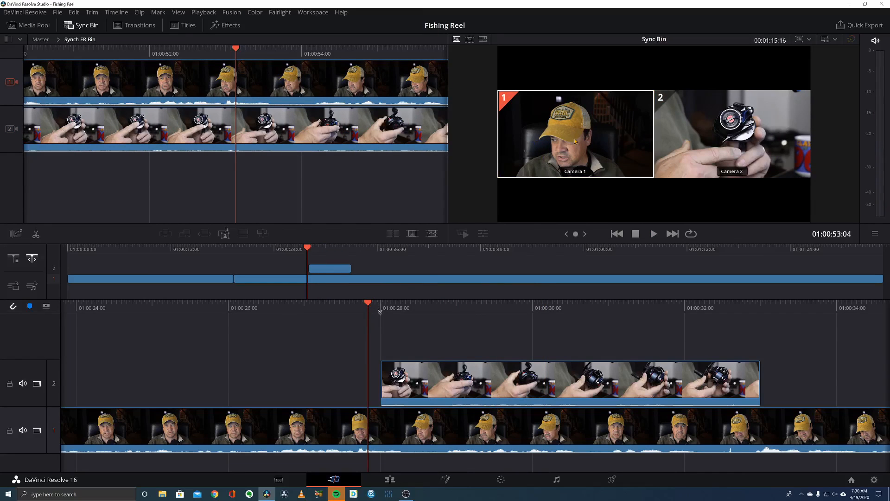
key(space)
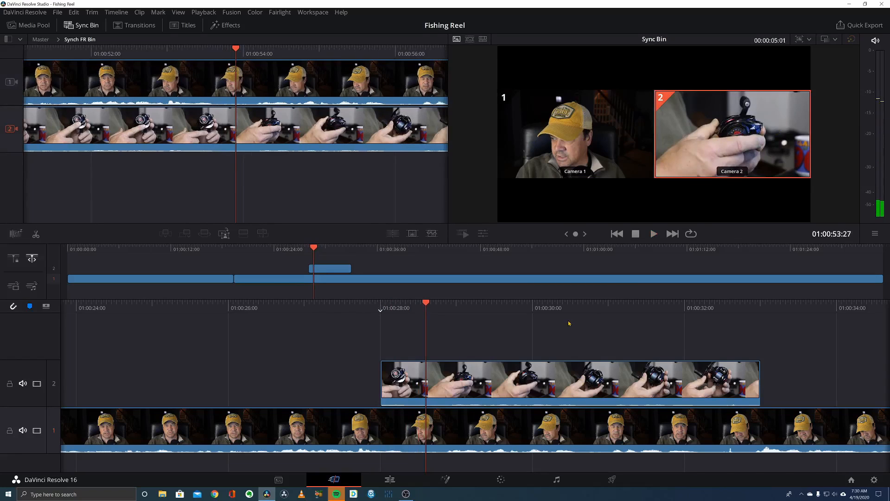
Play on to where the presenter looks up and trim the end of the Camera 2 clip to about 01:00:30:15.
scroll(561, 324, right, 5)
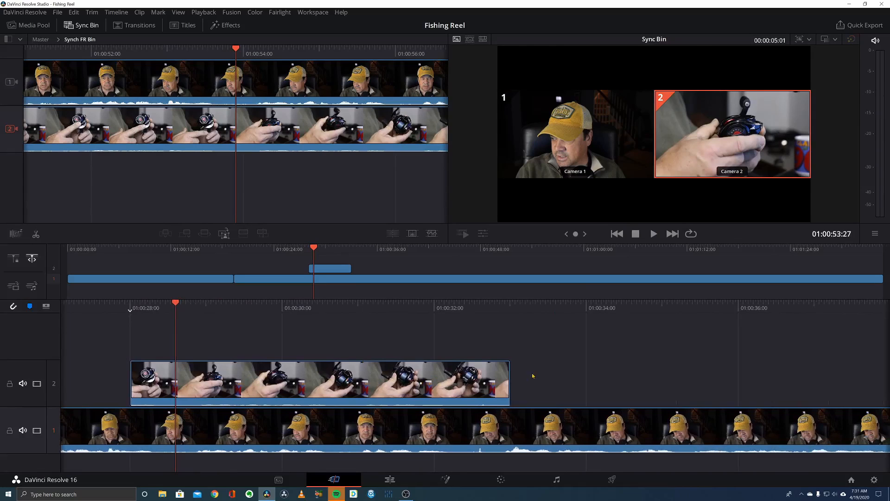
key(space)
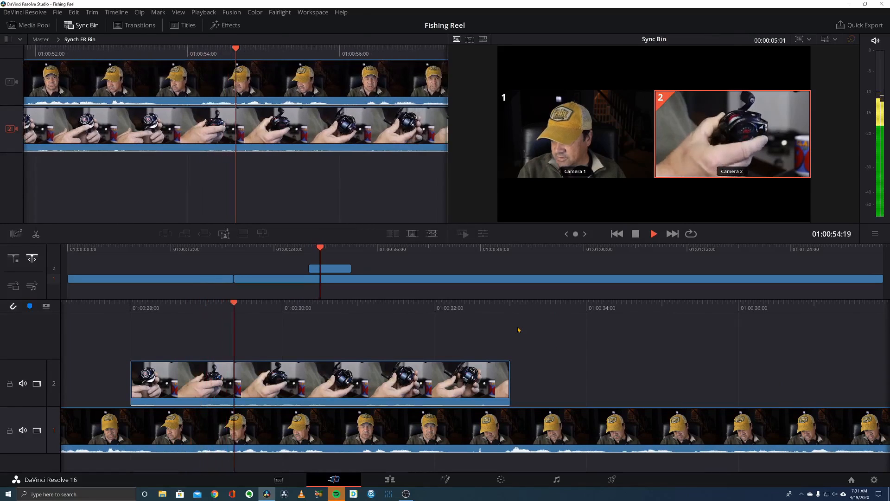
key(space)
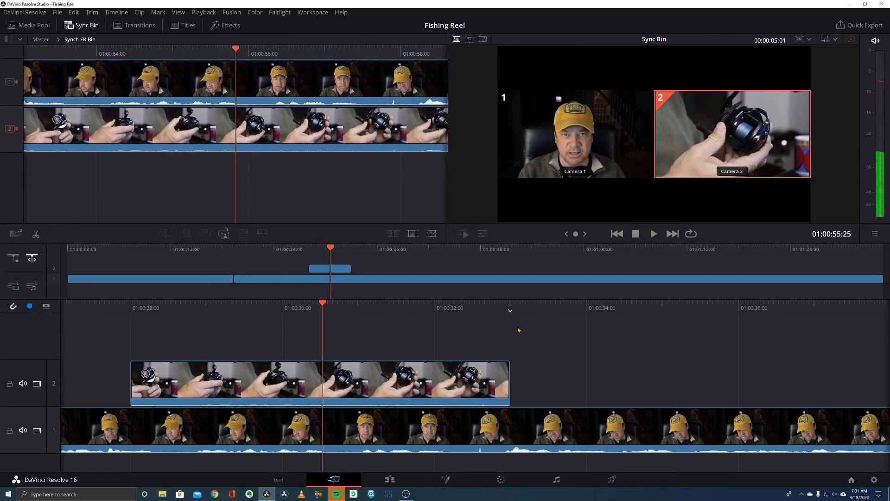
scroll(519, 330, left, 1)
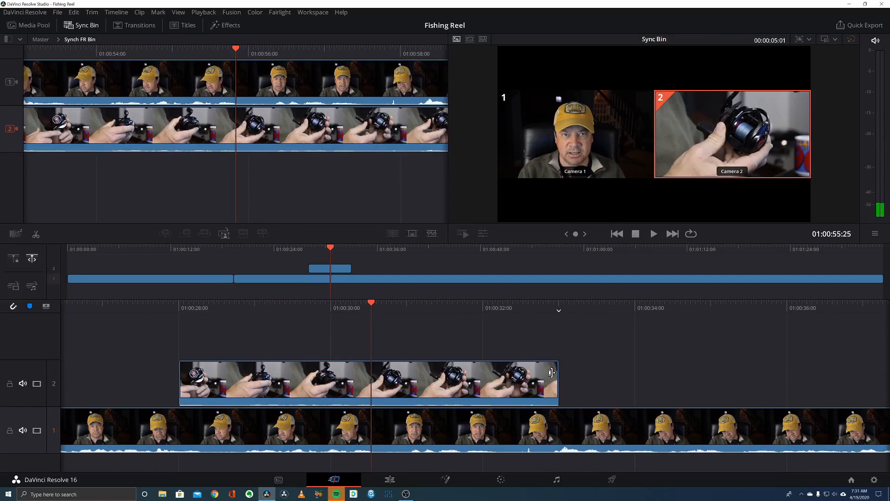
drag(555, 376, 374, 388)
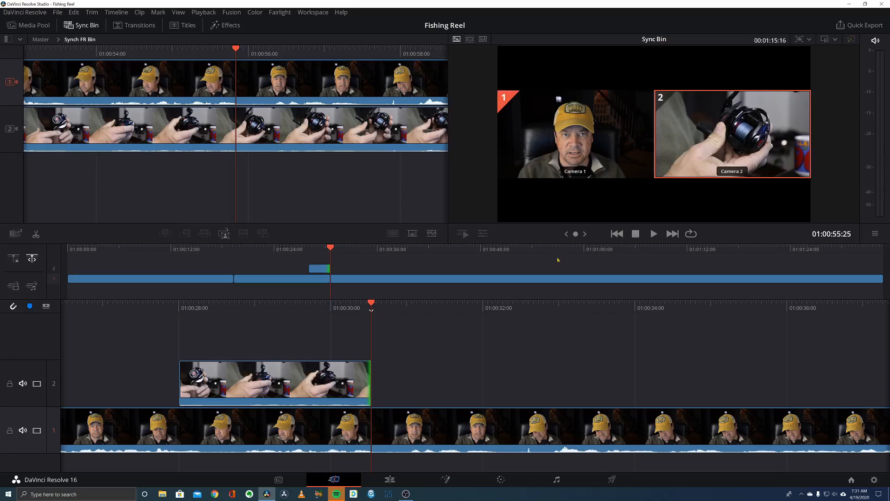
Play on to where the presenter looks down, about 01:00:32:09, and place a second Camera 2 clip on top there.
key(space)
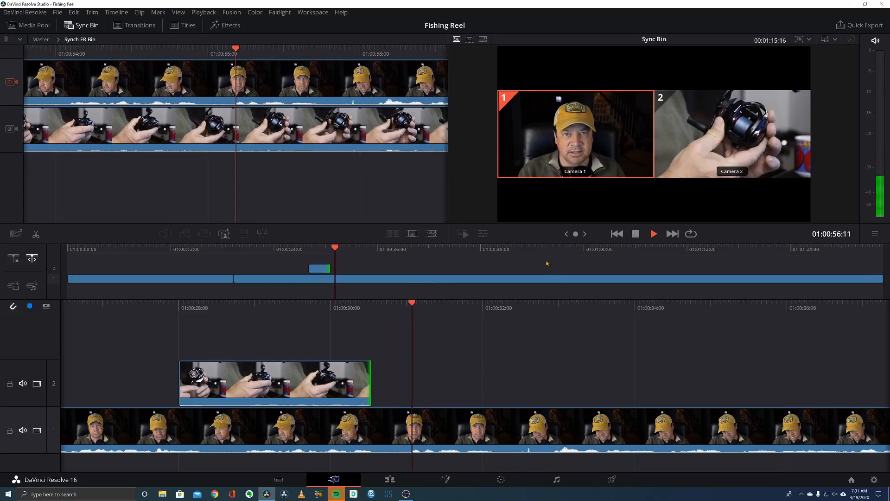
key(space)
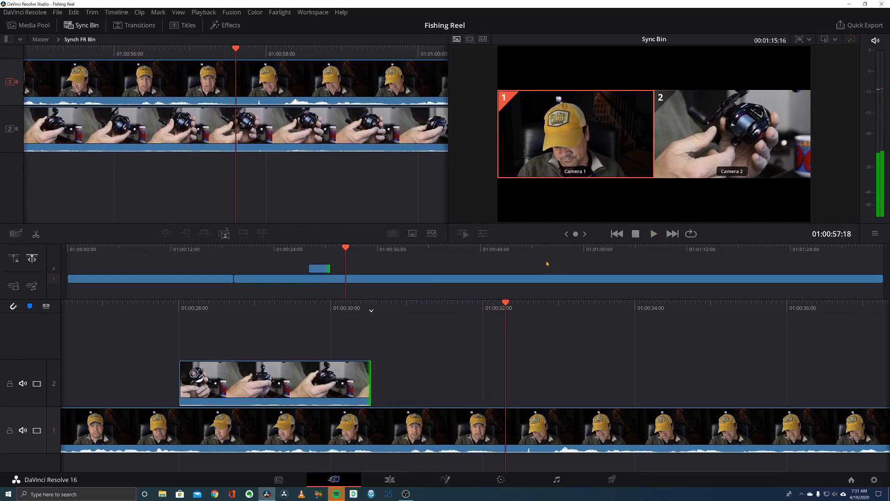
click(726, 146)
click(242, 235)
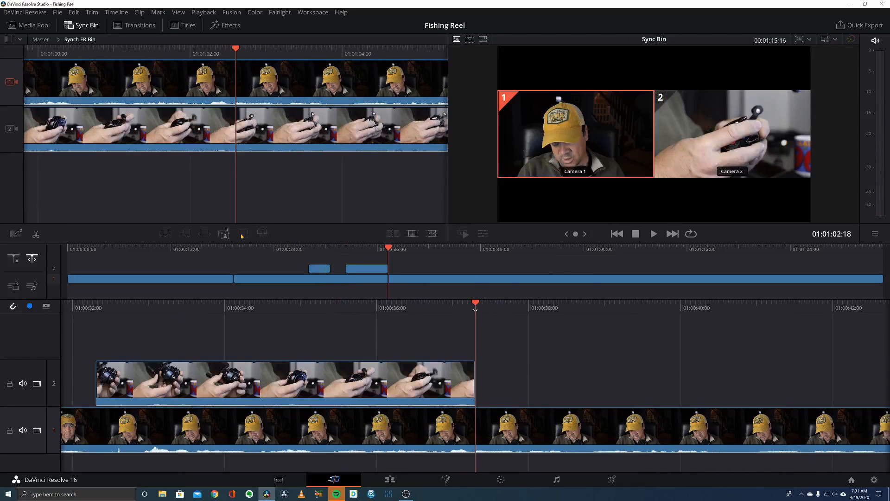
Play through the second Camera 2 clip and extend its end to a duration of 00:00:09:20.
click(82, 308)
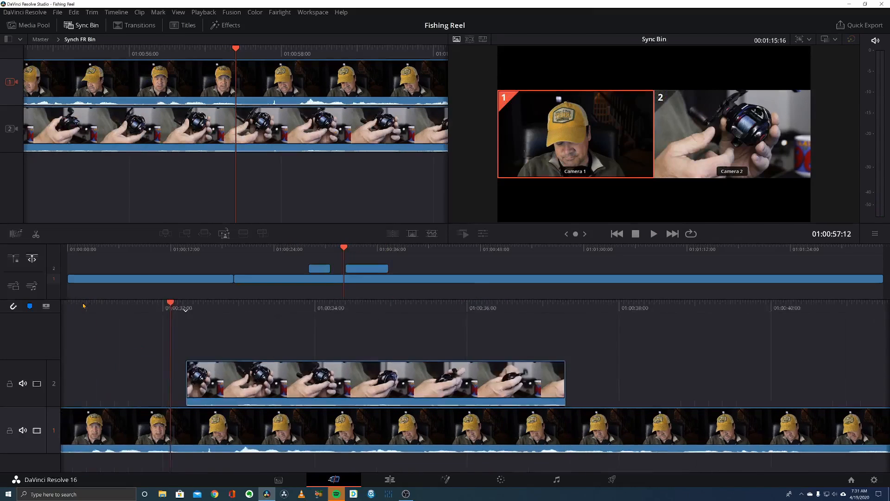
key(space)
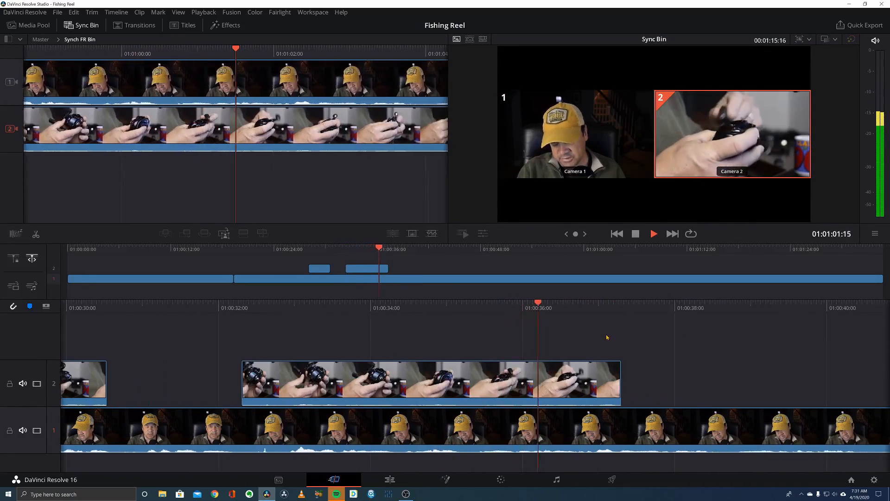
key(space)
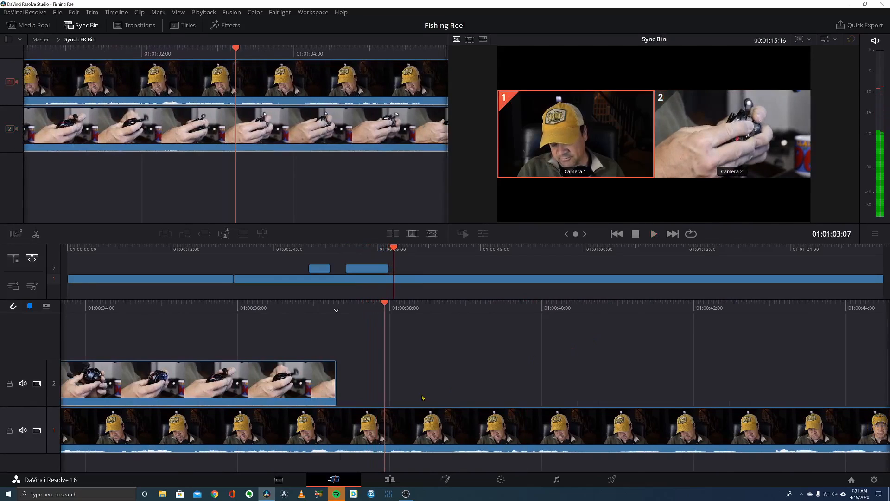
drag(336, 378, 688, 370)
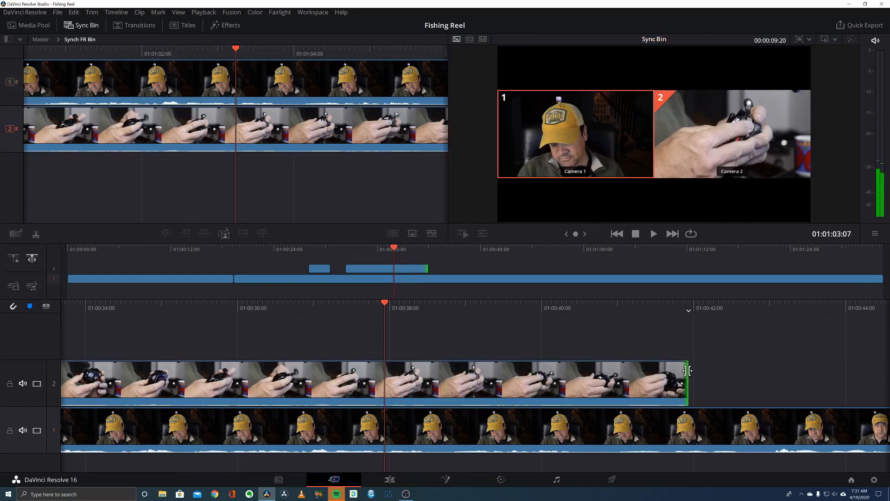
Play on to check the extension, lengthen the second Camera 2 clip to 00:00:11:05 and continue playback past its end.
key(space)
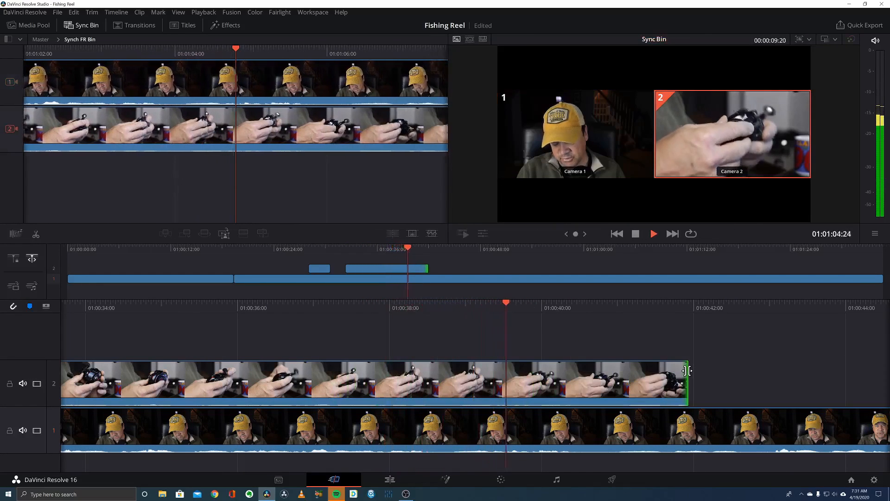
key(space)
scroll(685, 369, right, 6)
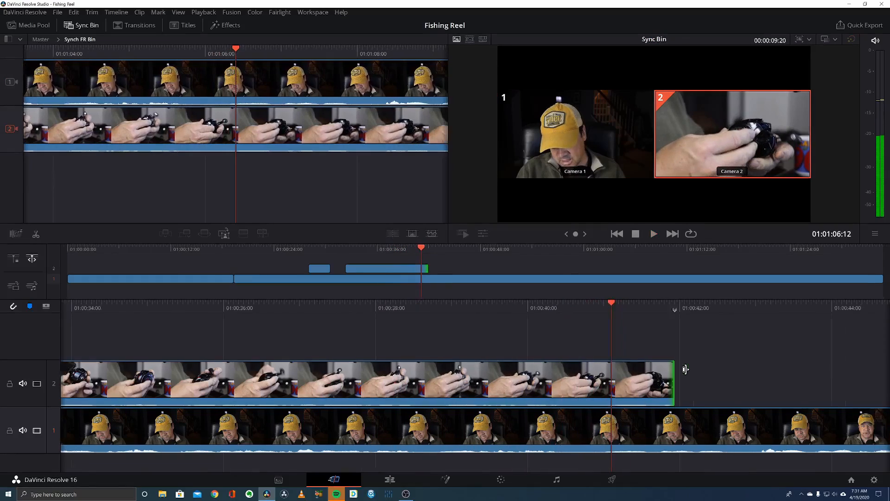
drag(391, 372, 510, 381)
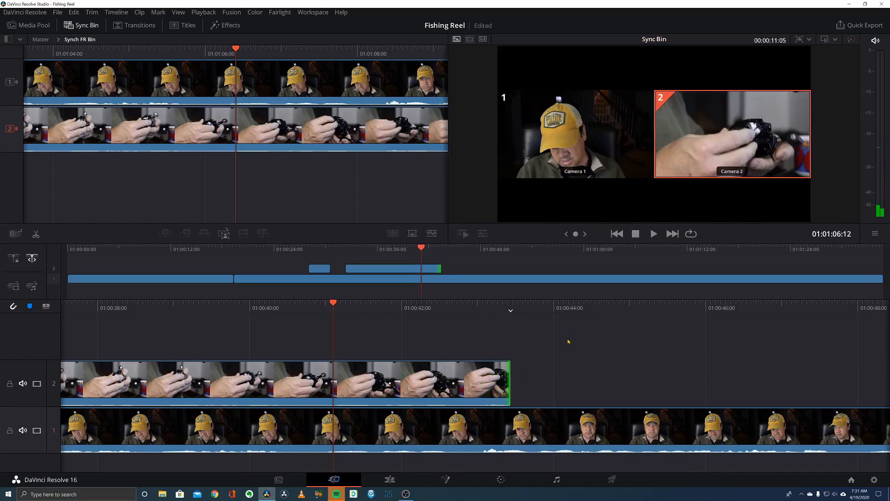
key(space)
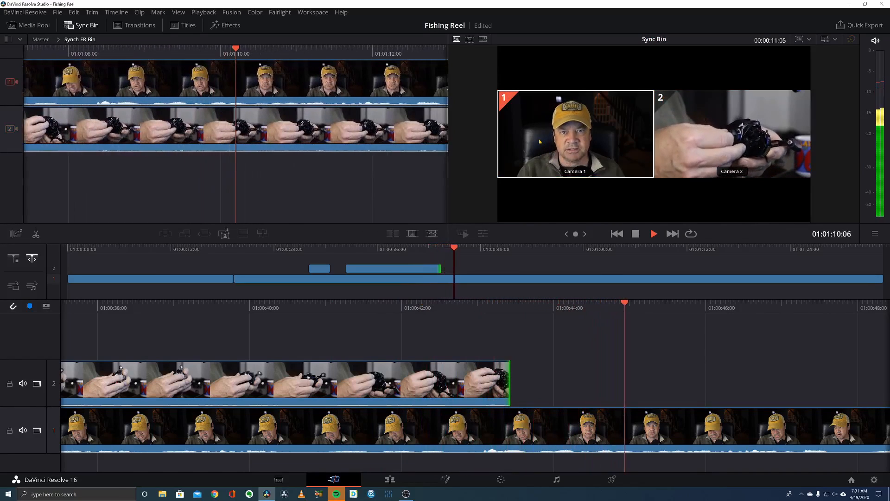
Replay the main shot to find where the presenter looks down, about 01:00:45:27, and place a third Camera 2 clip on top there.
key(space)
scroll(500, 338, right, 5)
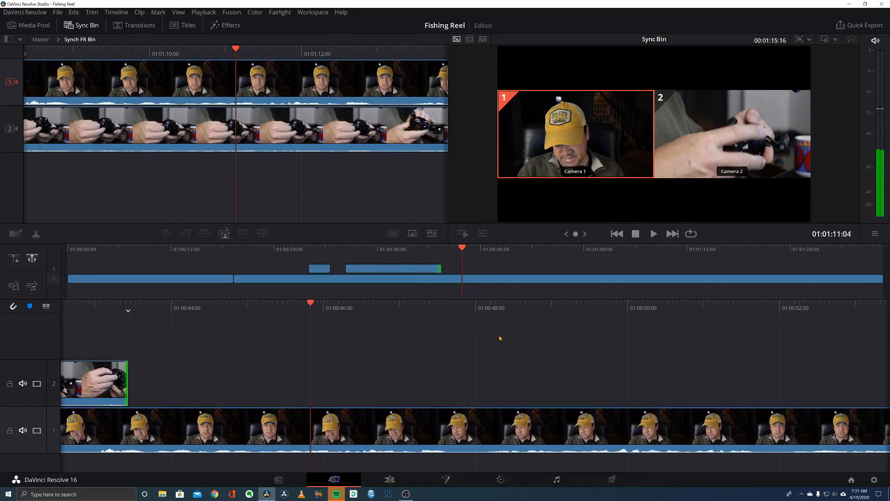
key(space)
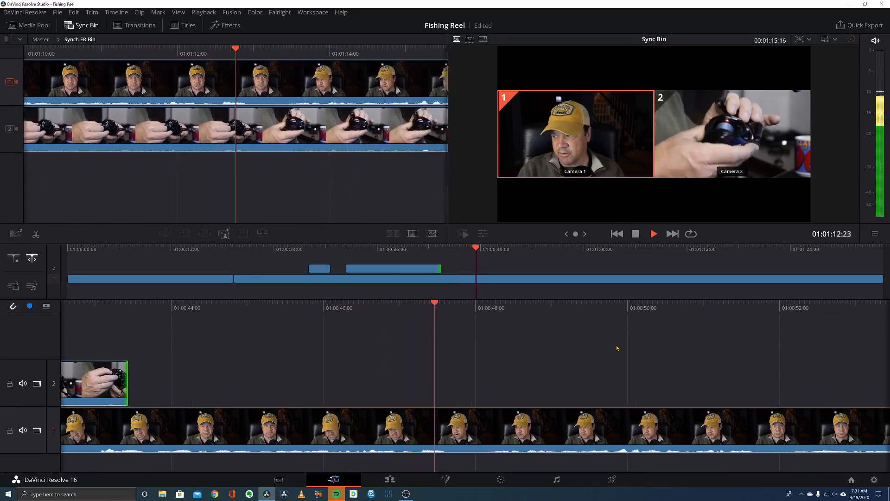
key(space)
scroll(616, 348, left, 2)
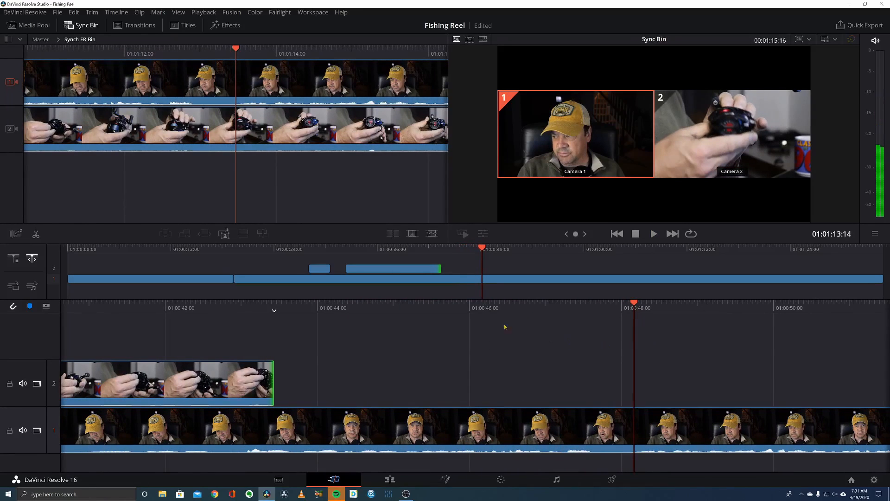
click(450, 305)
key(space)
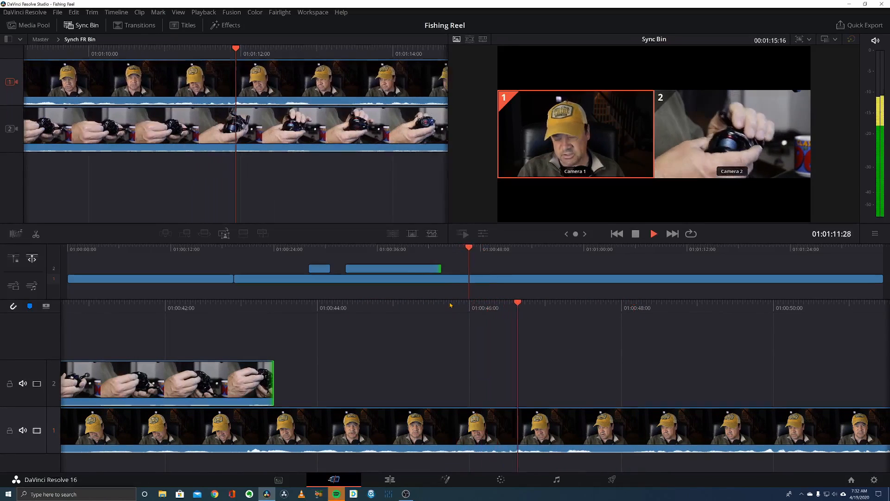
key(space)
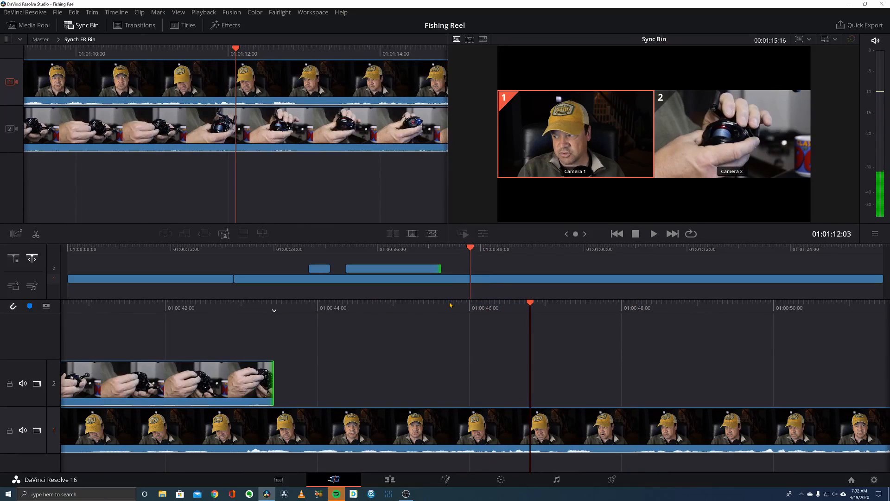
click(385, 305)
key(space)
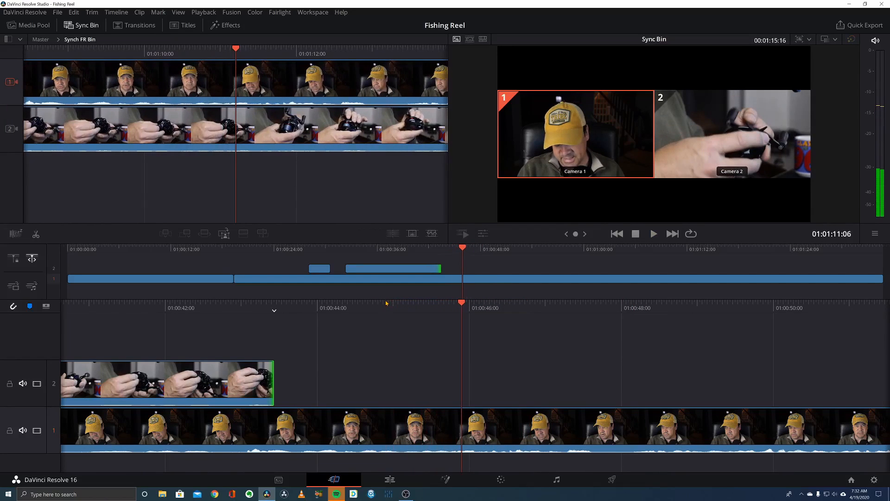
double_click(723, 164)
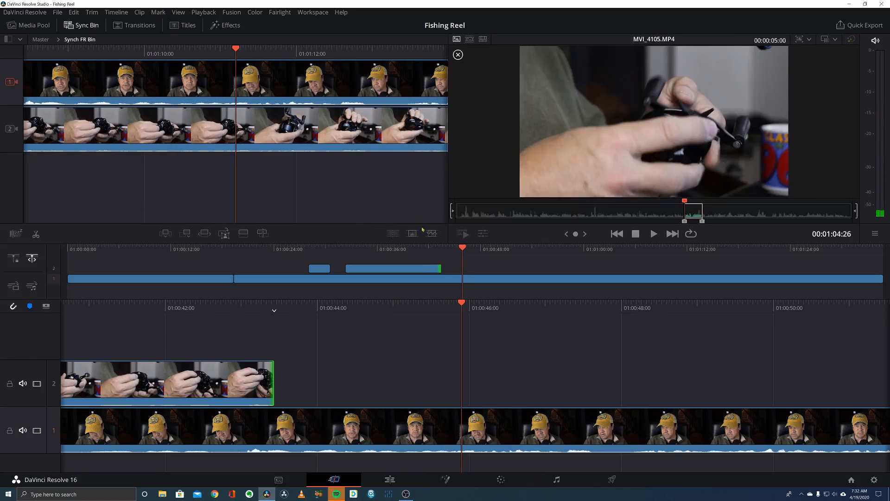
click(242, 234)
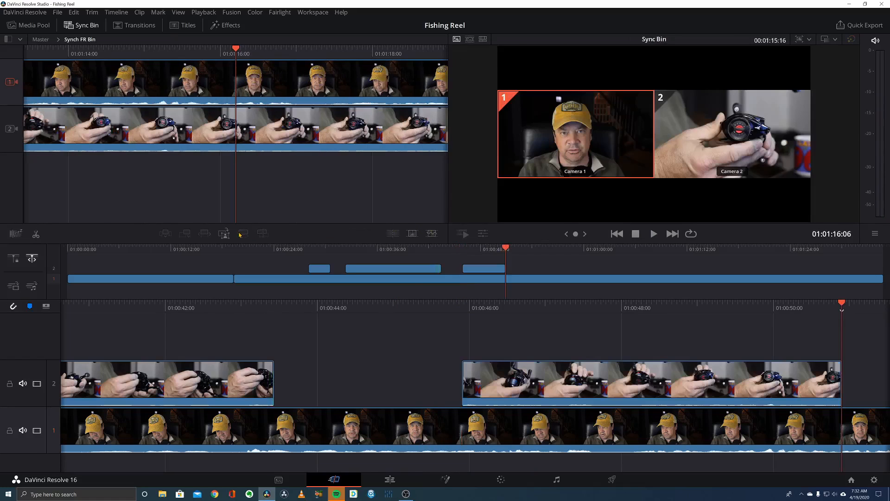
Play through the third Camera 2 clip and trim its end to a duration of 00:00:04:10 where the presenter looks up.
click(434, 302)
key(space)
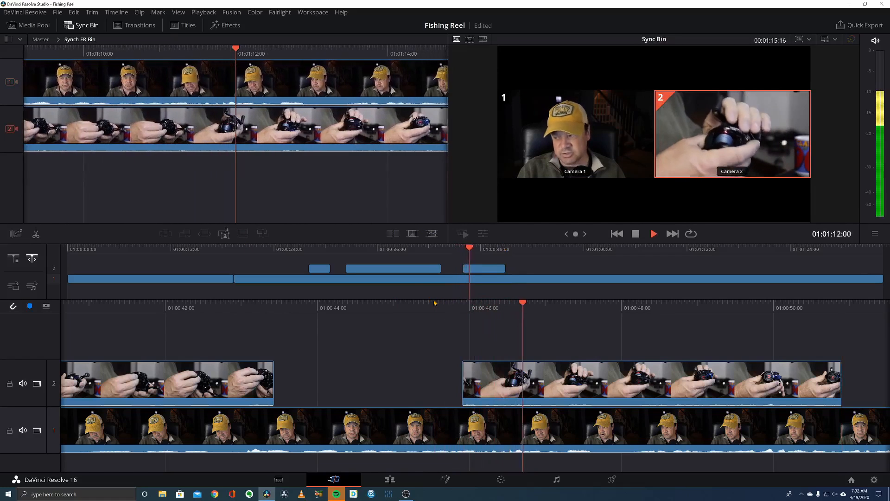
scroll(396, 340, left, 2)
scroll(392, 341, right, 5)
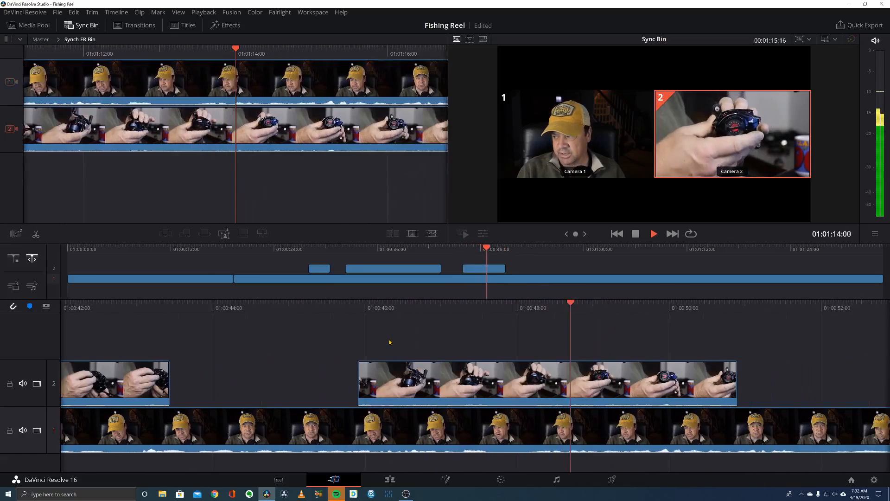
scroll(390, 342, right, 7)
key(space)
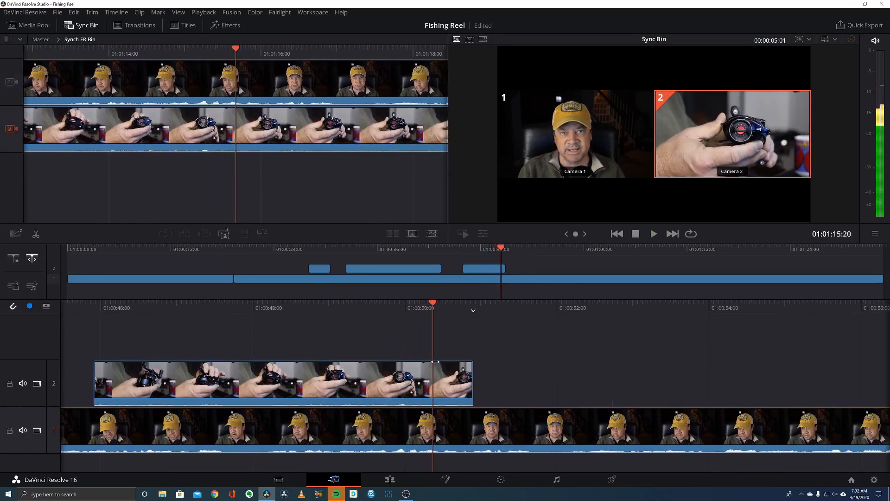
click(353, 303)
key(space)
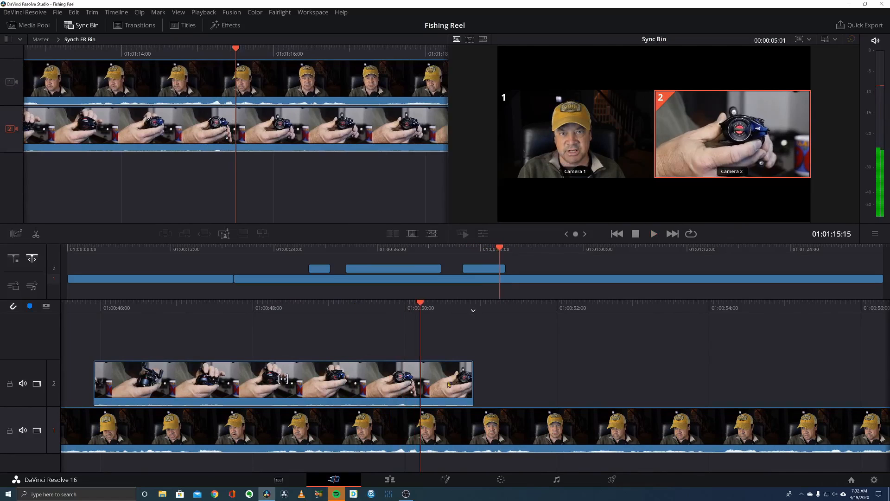
drag(472, 379, 419, 379)
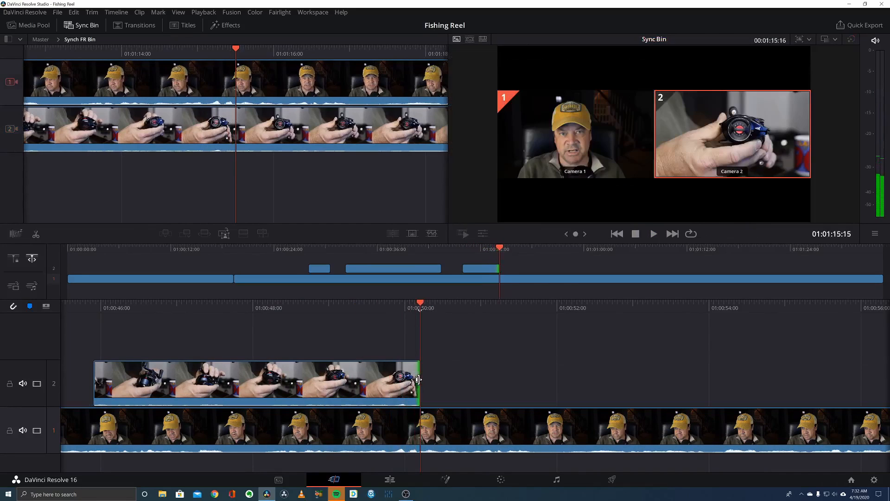
Play on to where the presenter looks down again, about 01:00:51:23, and place a fourth Camera 2 clip on top there.
click(431, 307)
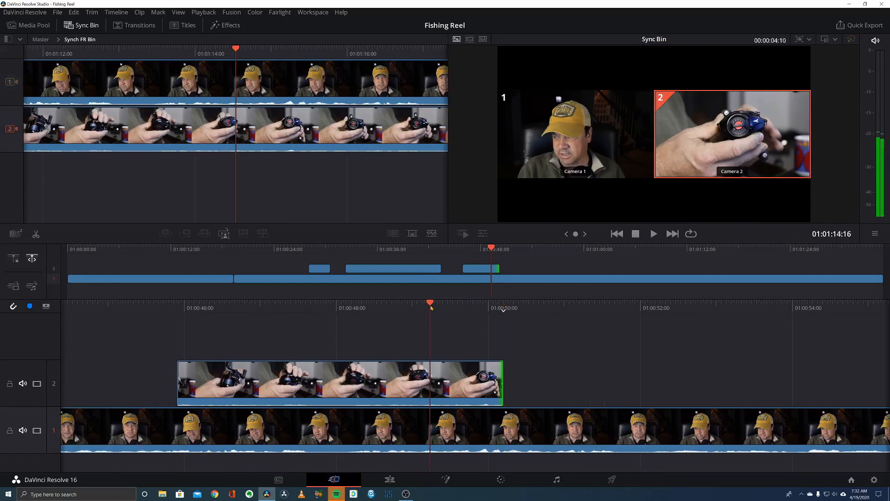
key(space)
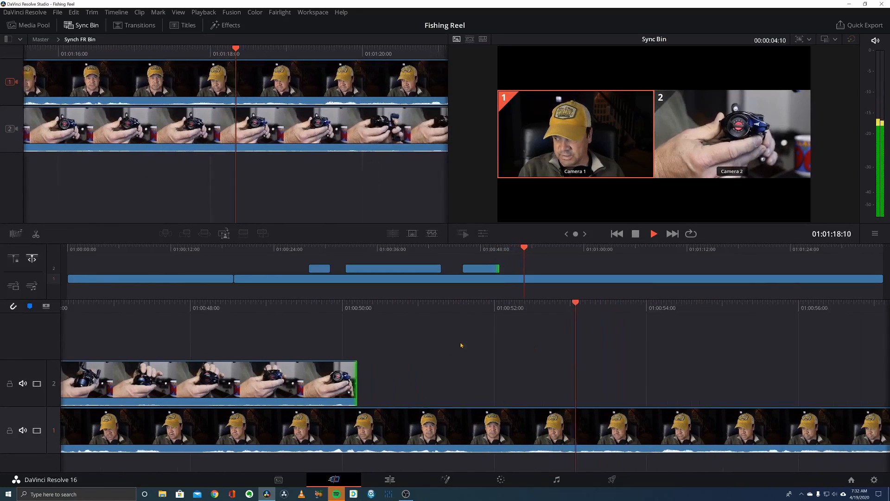
key(space)
click(417, 304)
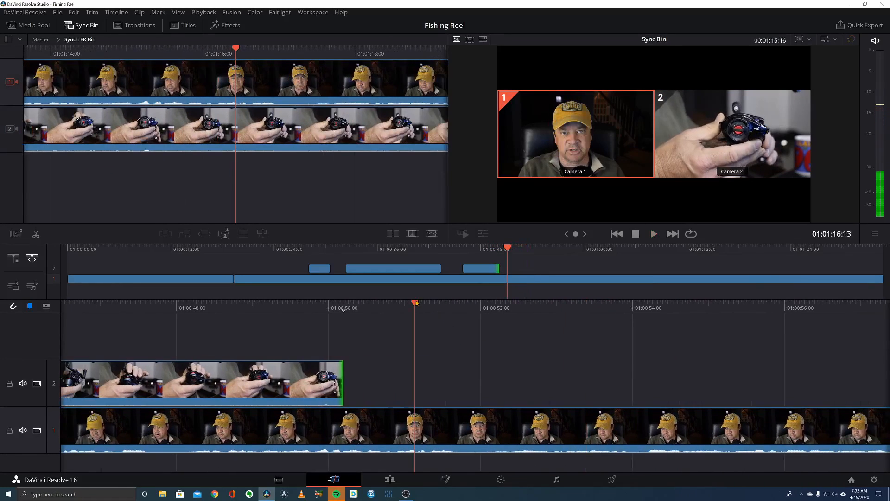
key(space)
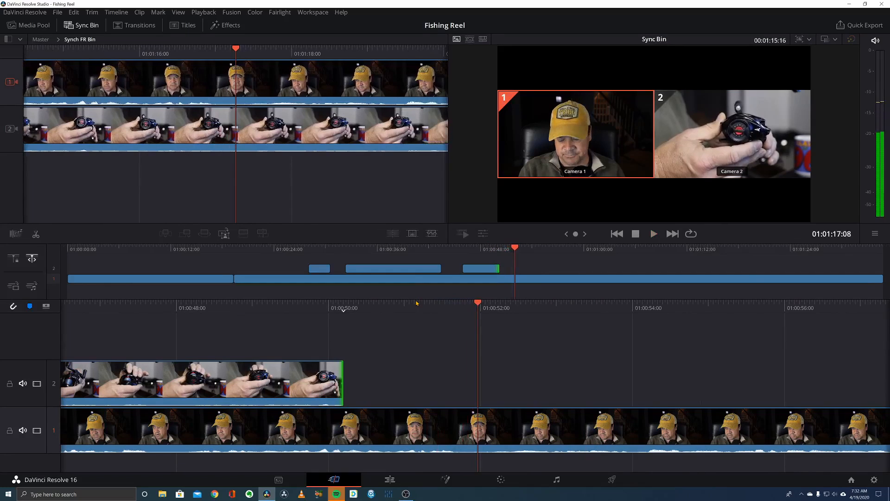
key(space)
click(417, 303)
key(space)
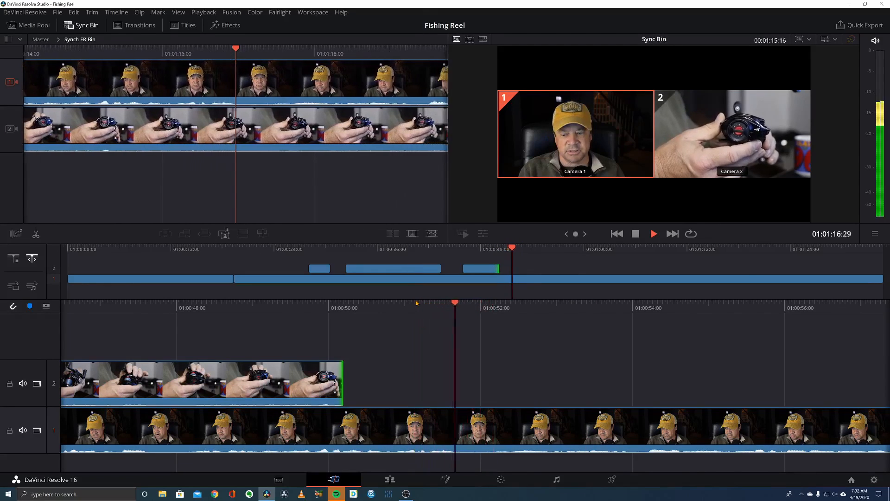
key(space)
click(722, 139)
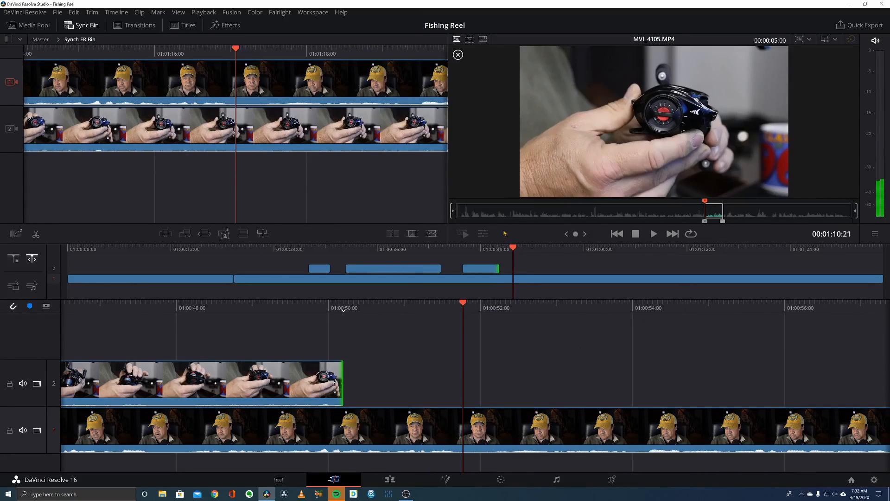
click(243, 233)
Play past the fourth Camera 2 clip to where the presenter looks up and extend the clip's end to about 01:00:59.
click(438, 305)
key(space)
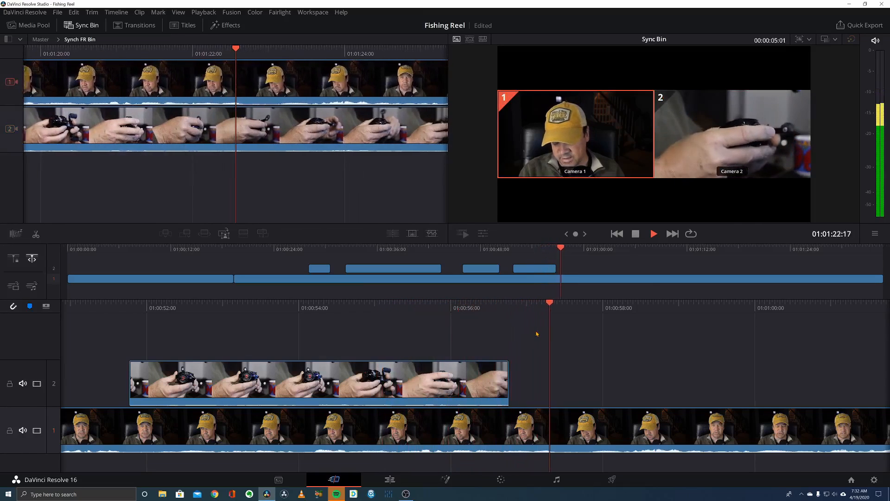
key(space)
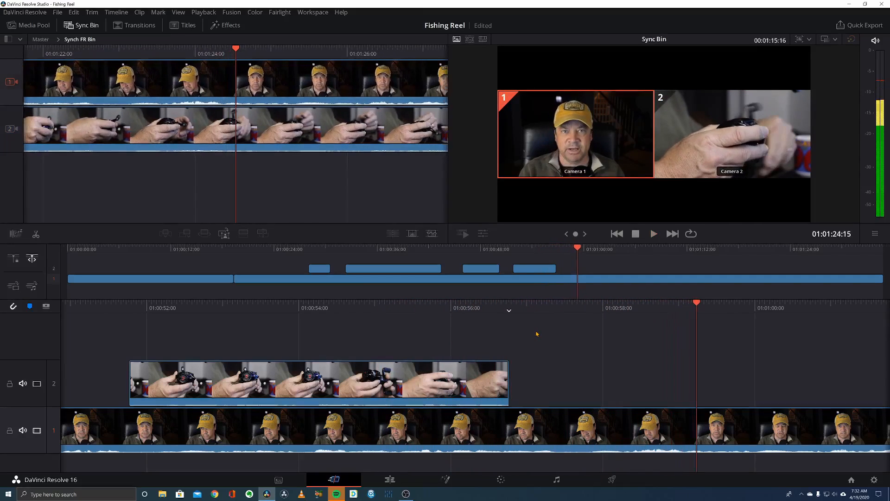
click(590, 308)
key(space)
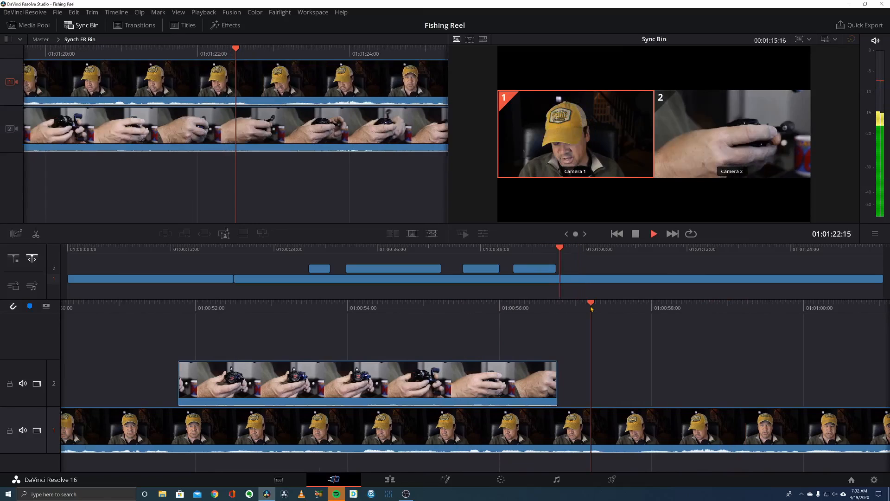
key(space)
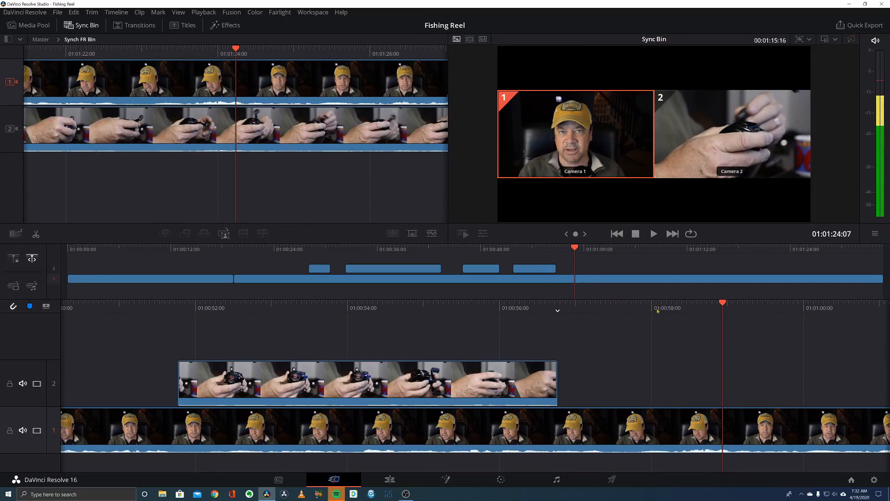
mouse_move(723, 306)
mouse_down()
mouse_move(707, 306)
mouse_move(743, 304)
mouse_move(728, 304)
mouse_up()
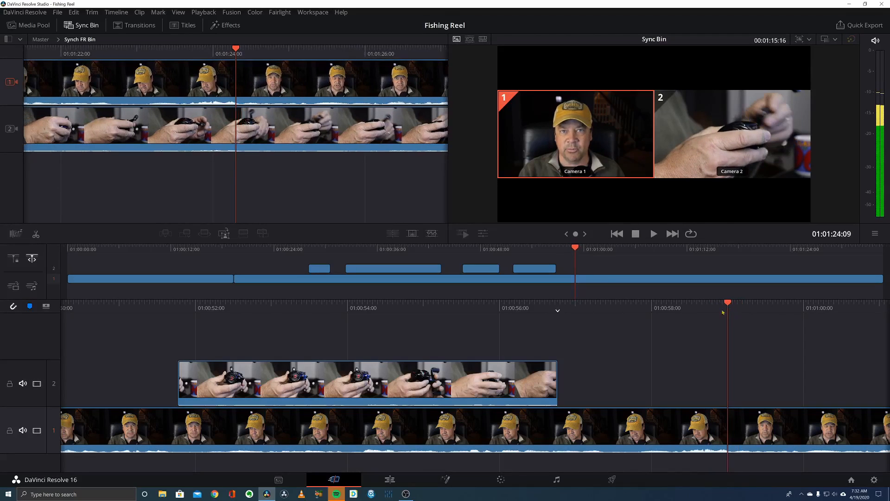
drag(553, 381, 723, 386)
scroll(711, 387, right, 10)
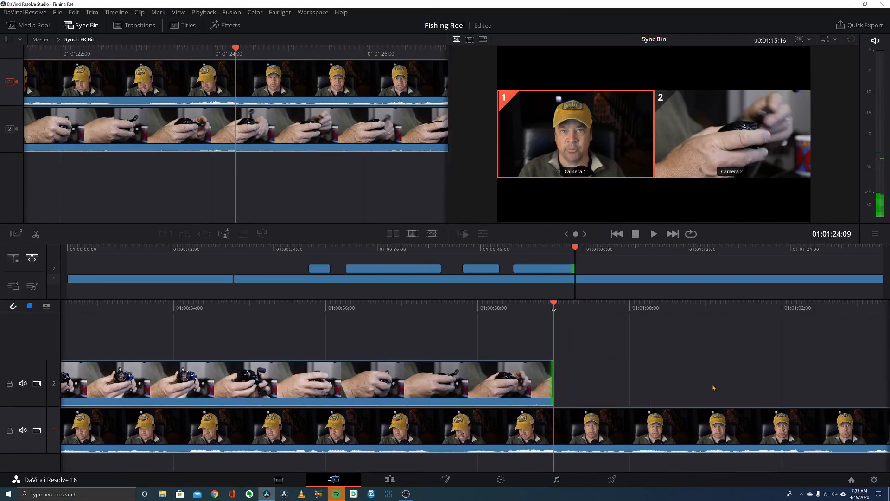
Play on to about 01:01:06:06, split the main Camera 1 clip there and delete the remaining part after the cut.
scroll(710, 385, right, 2)
key(space)
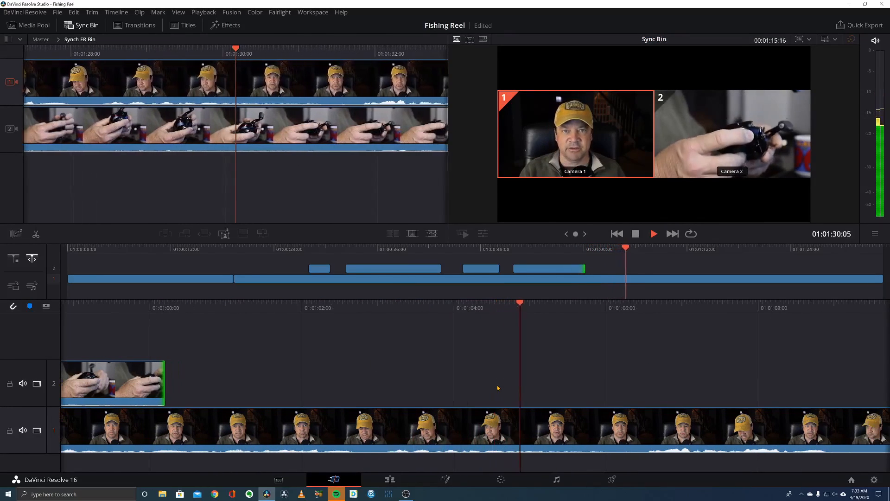
key(space)
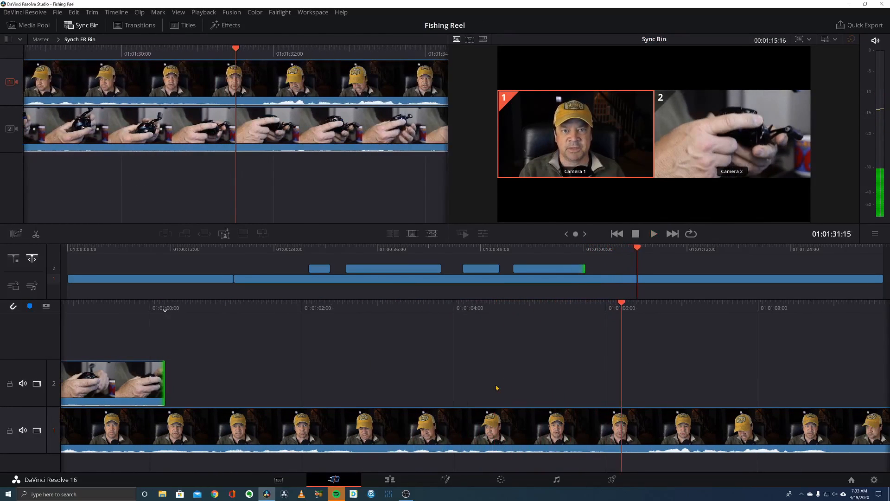
key(ctrl+b)
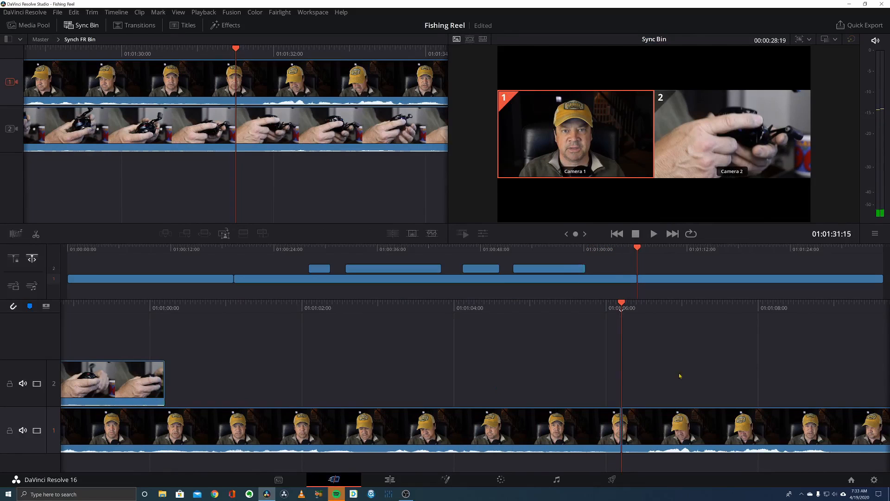
click(676, 431)
key(Delete)
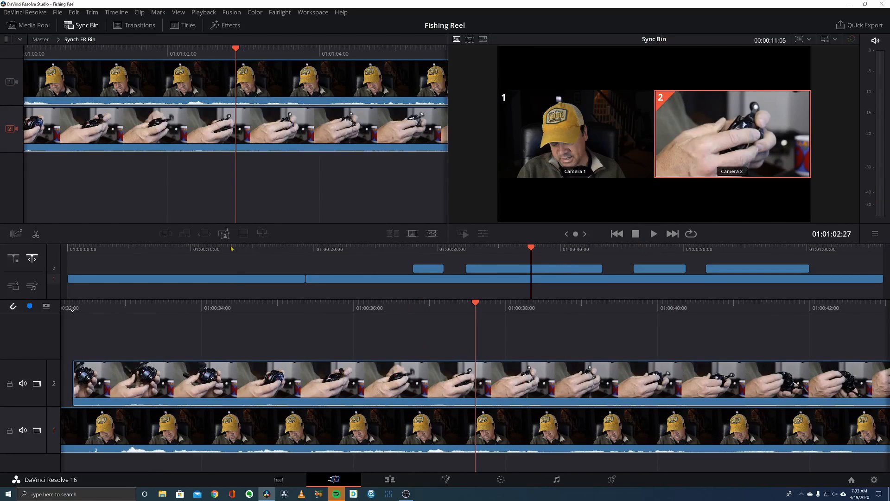
Return to the timeline start, leave the sync view for the Media Pool, and review the Camera 2 cutaways in the edit.
mouse_move(69, 251)
mouse_down()
mouse_move(489, 249)
mouse_move(65, 249)
mouse_up()
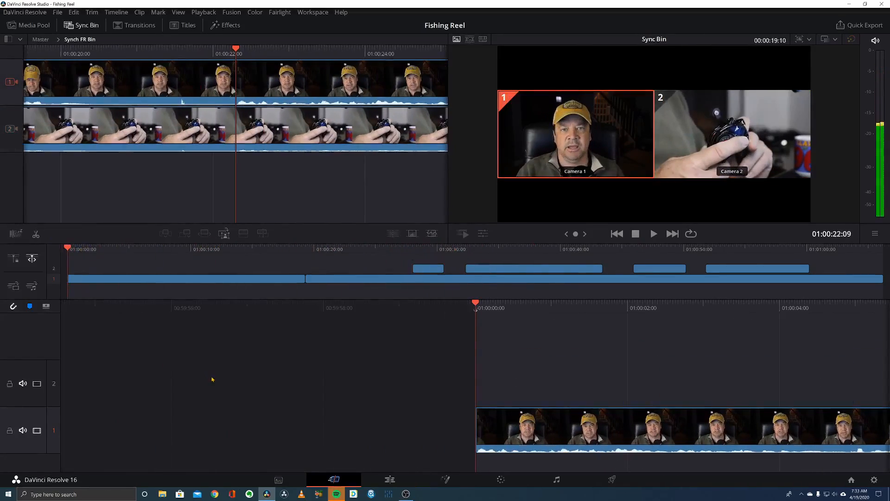
click(22, 25)
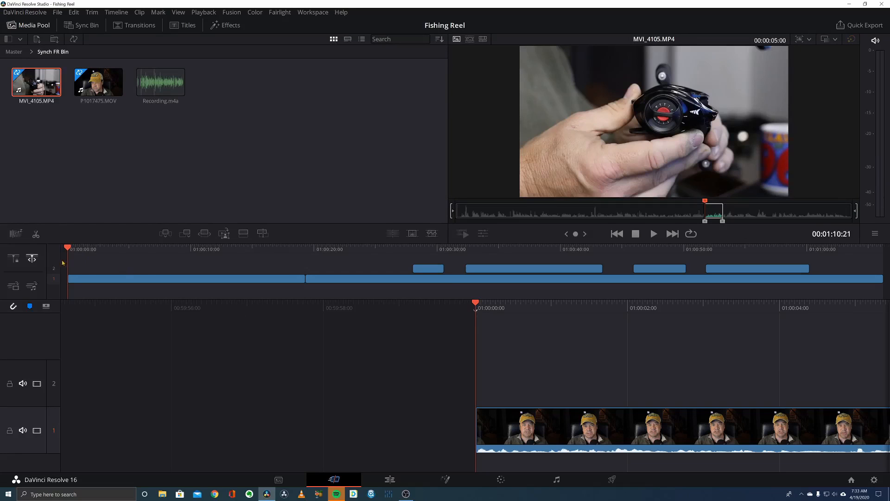
drag(67, 249, 375, 269)
key(space)
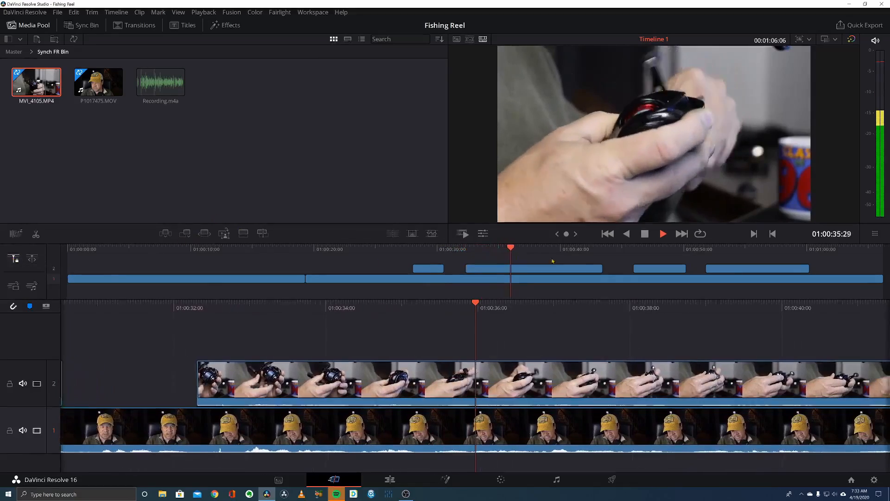
click(604, 251)
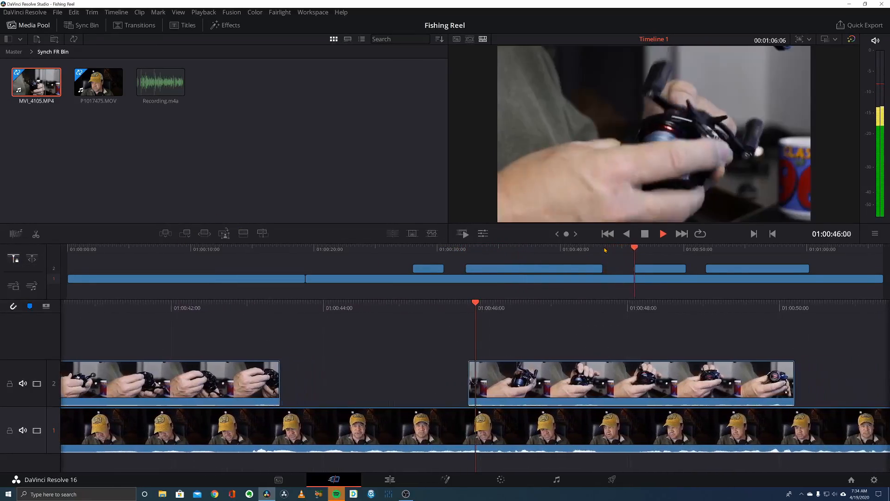
key(space)
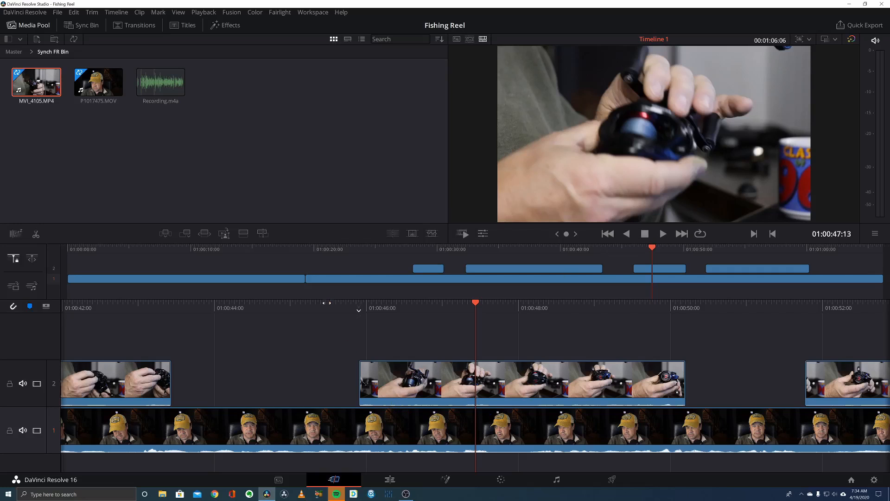
drag(327, 303, 522, 303)
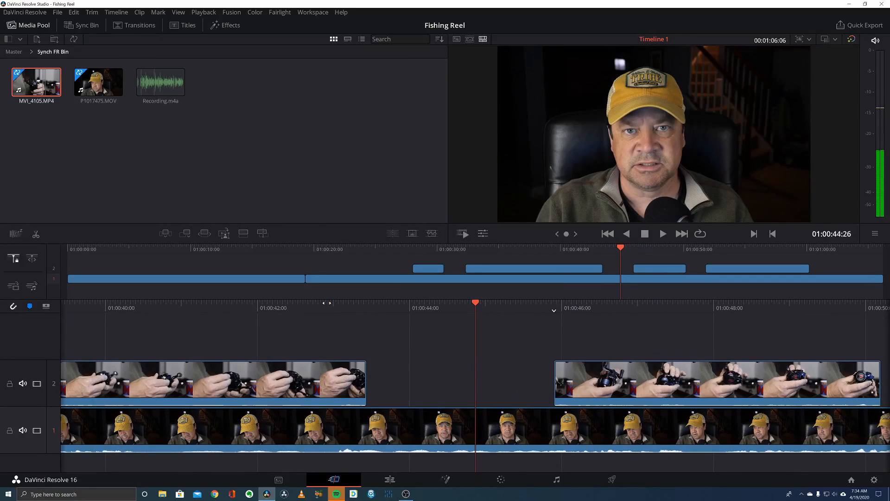
Play into the third Camera 2 cutaway, mute the audio of track 2, and replay that section to check the sound.
key(space)
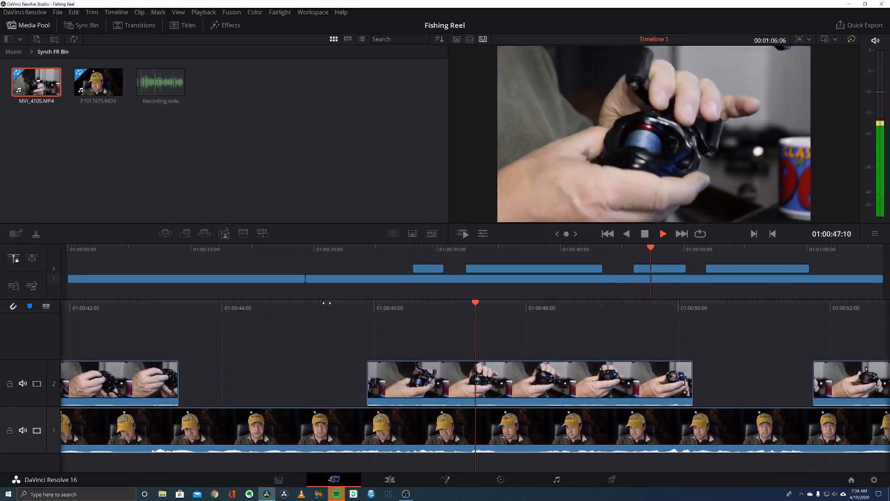
key(space)
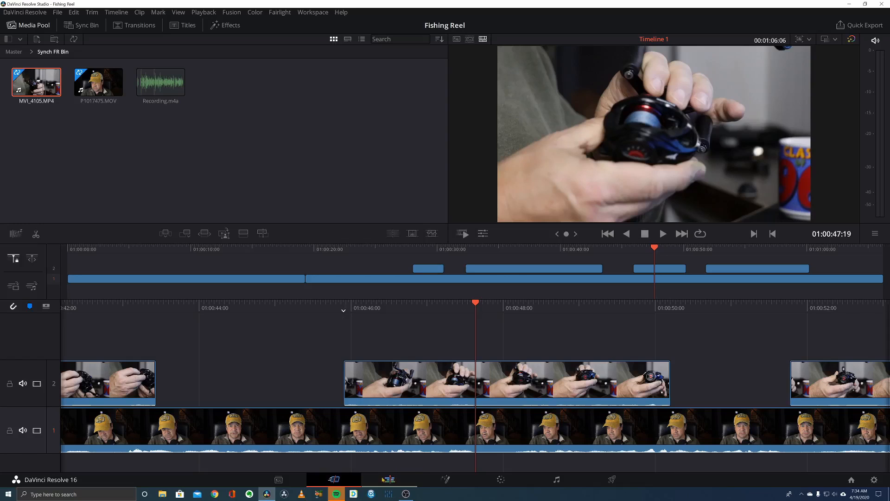
click(23, 384)
drag(299, 302, 467, 303)
key(space)
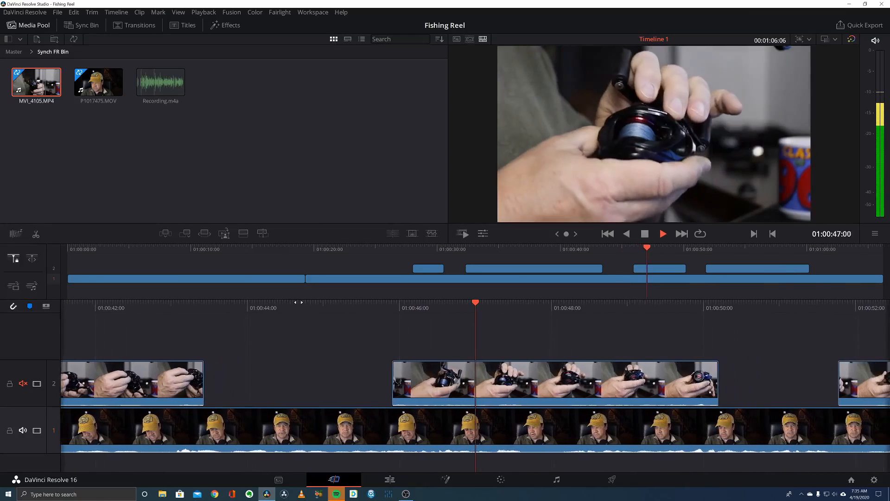
key(space)
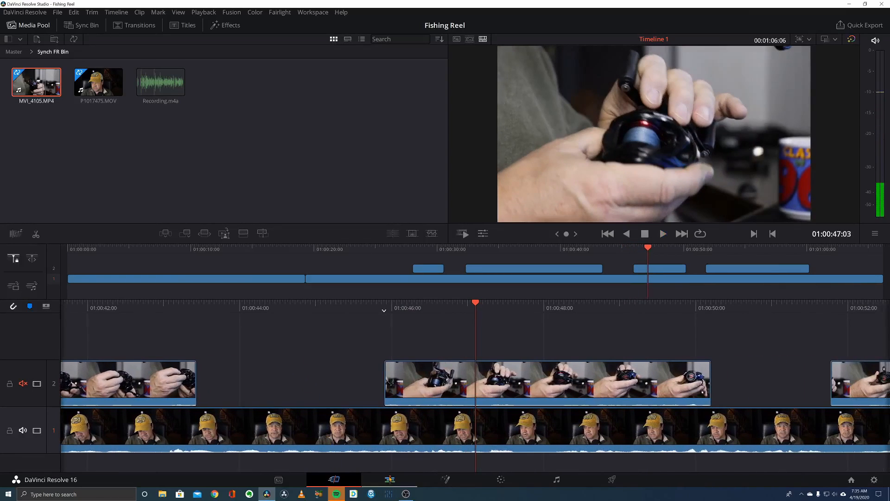
Examine the timeline on the Edit page and its individual Camera 1 and Camera 2 clips on the Color page, and return to the Cut page.
click(390, 479)
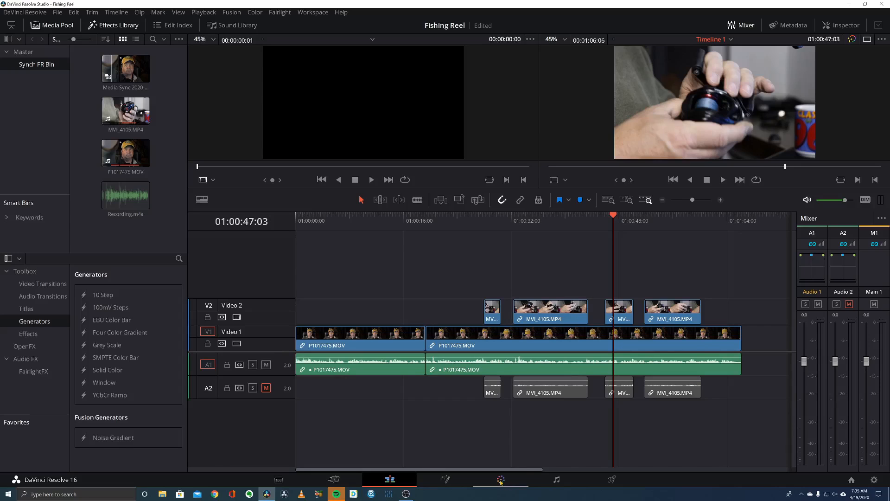
click(501, 481)
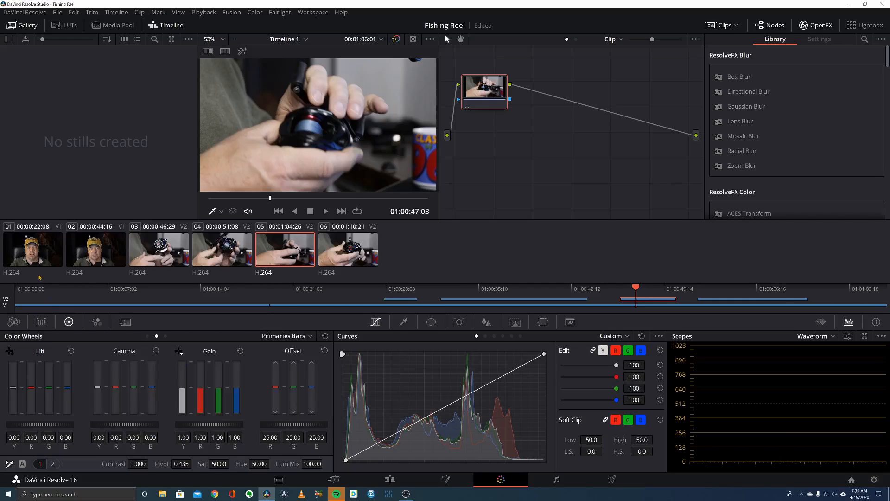
click(79, 254)
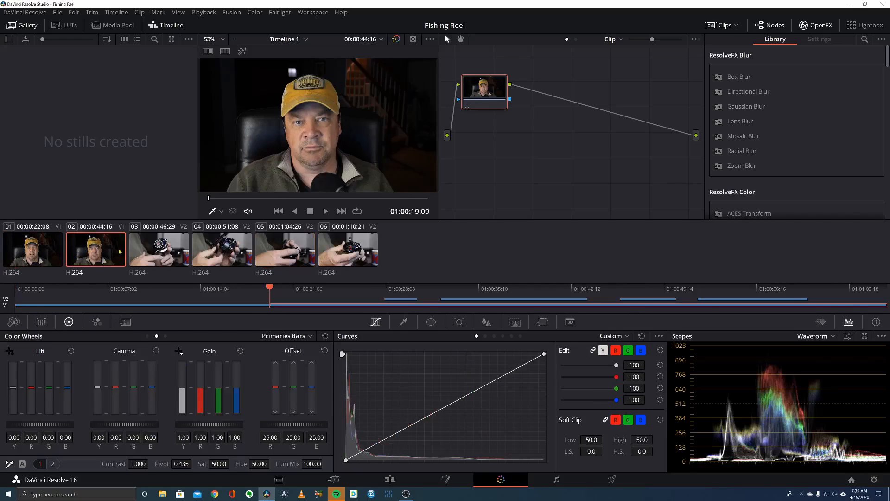
click(160, 250)
click(223, 250)
click(286, 250)
click(351, 251)
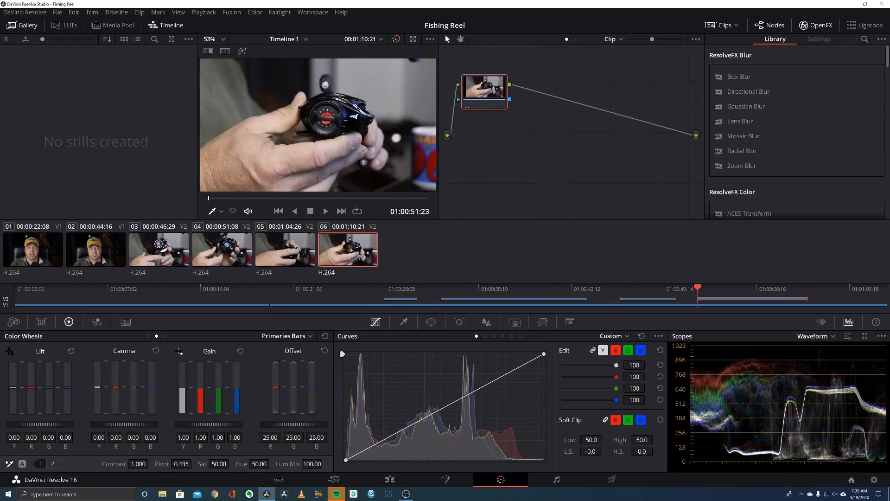
click(42, 246)
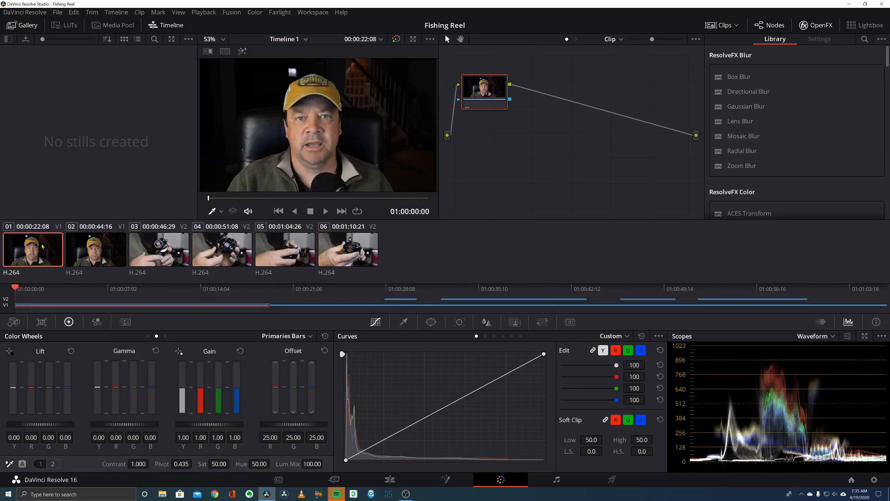
click(334, 479)
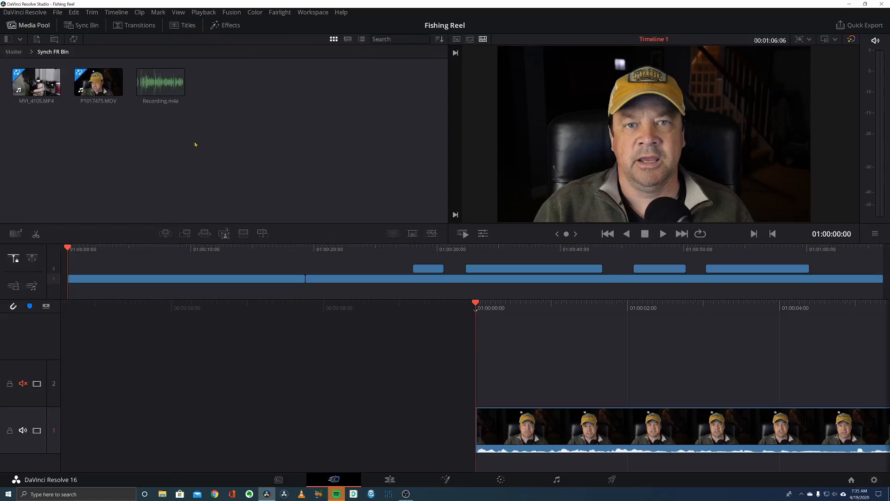